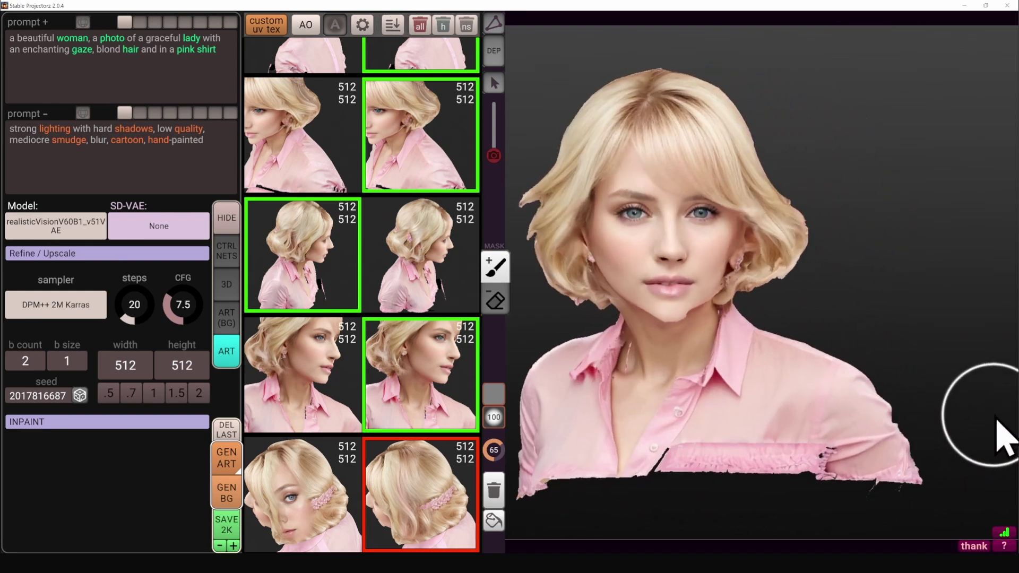
Arrange the three camera views so they show the bust from the front, from a three-quarter angle and from behind.
scroll(721, 407, up, 3)
middle_drag(721, 407, 773, 418)
key(w)
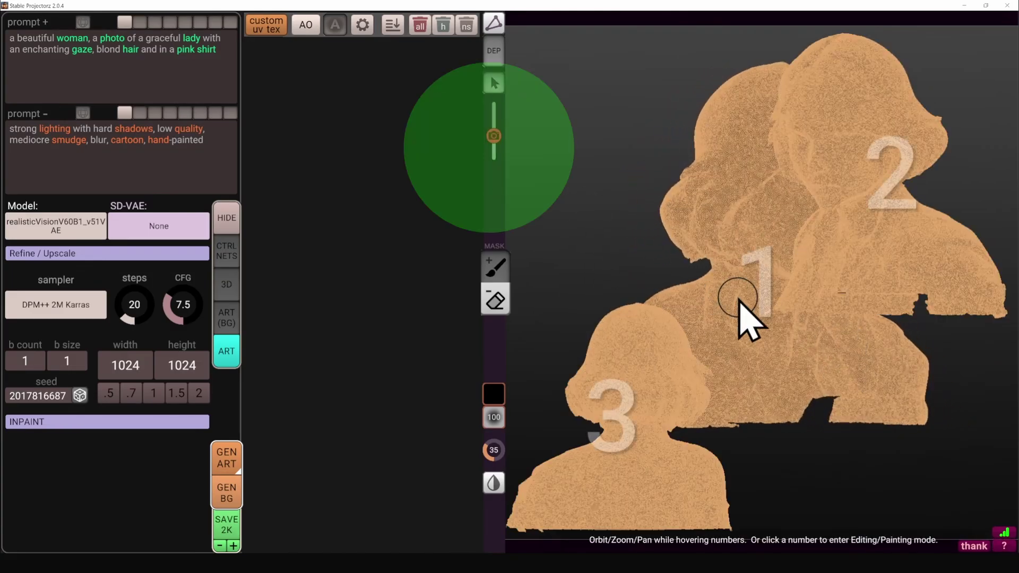
scroll(632, 231, down, 2)
mouse_move(922, 193)
right_down()
mouse_move(902, 200)
mouse_move(914, 198)
right_up()
scroll(608, 244, up, 2)
right_drag(649, 450, 1014, 499)
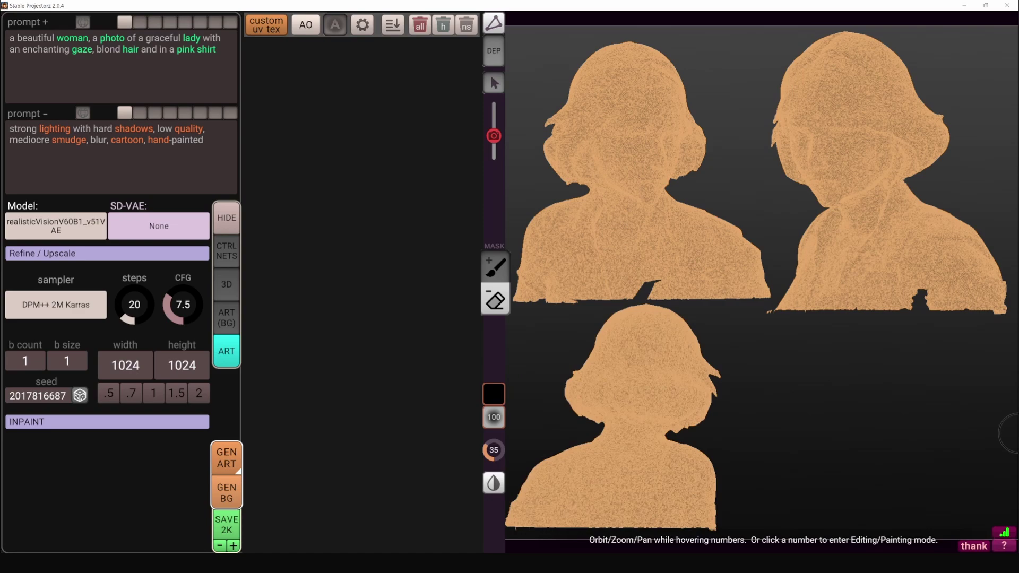
middle_drag(636, 460, 737, 464)
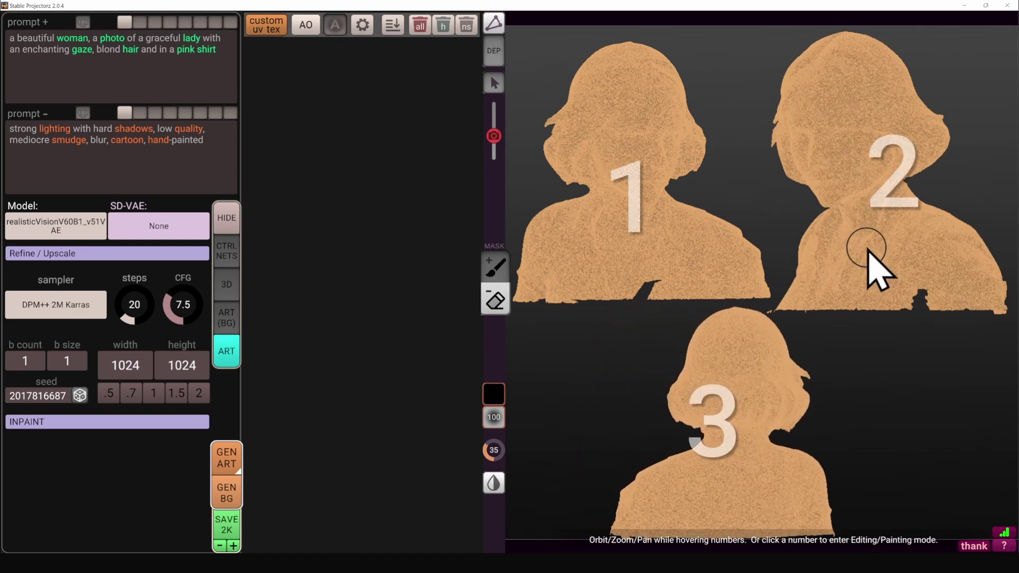
middle_drag(868, 249, 870, 250)
mouse_move(498, 143)
drag(520, 182, 522, 181)
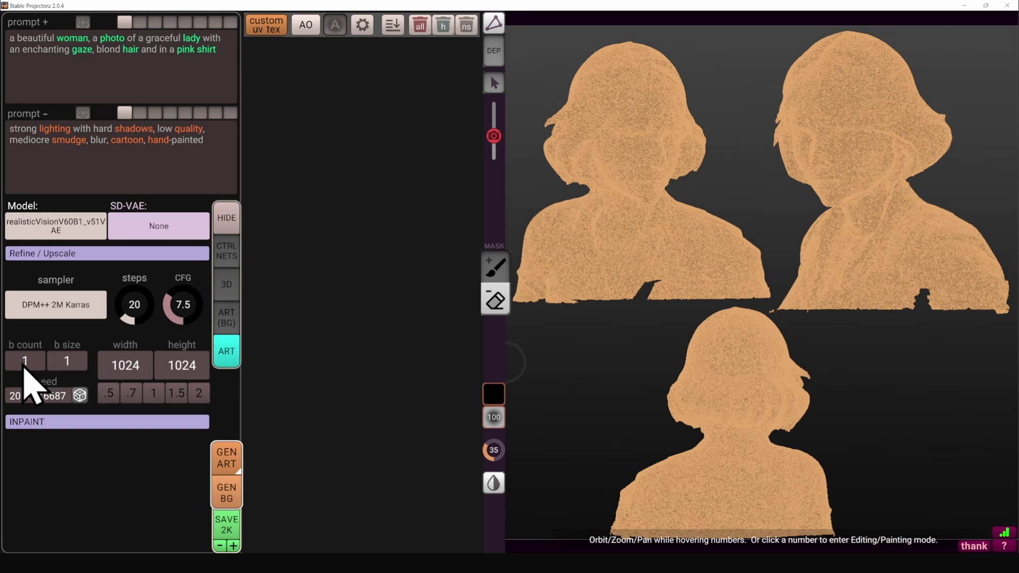
Generate a batch of two 1024 × 1024 textures across all three cameras and select the second result.
click(234, 461)
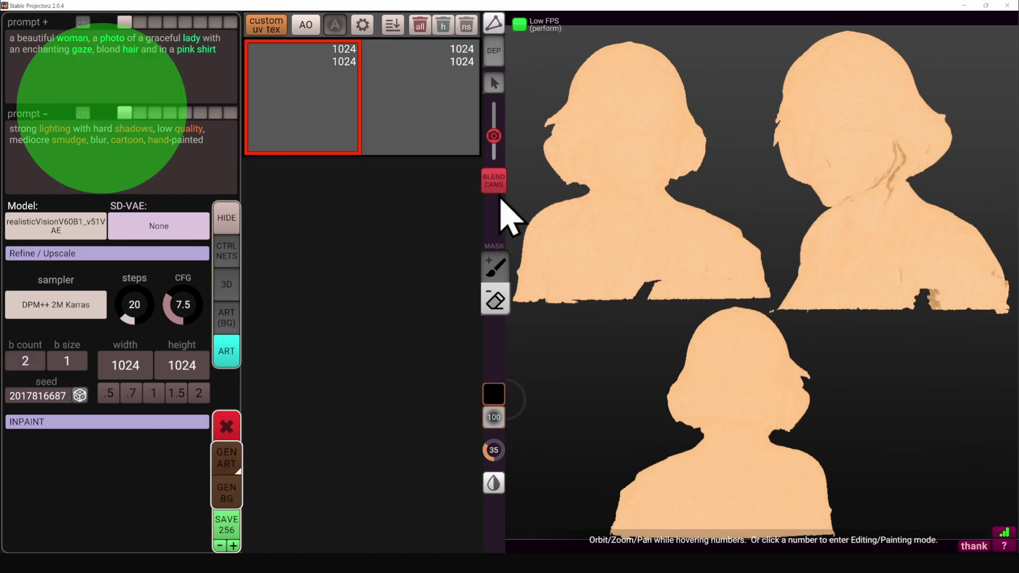
click(494, 29)
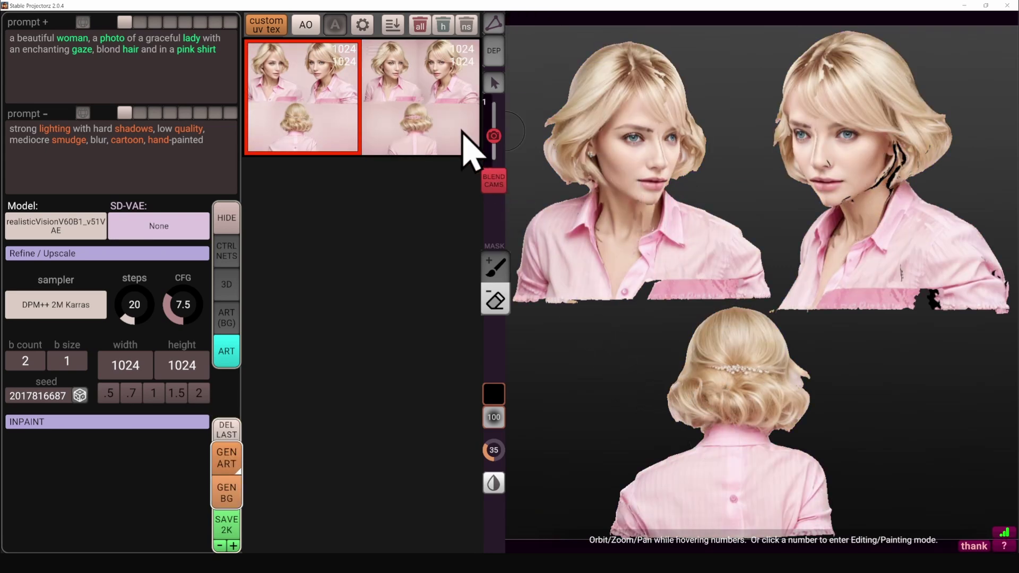
mouse_move(439, 125)
click(332, 103)
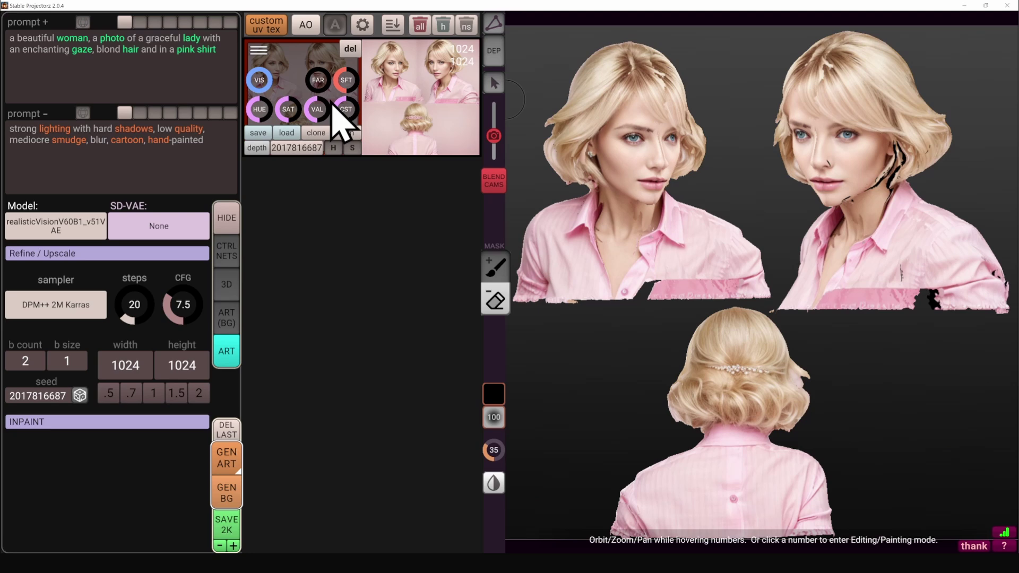
click(432, 127)
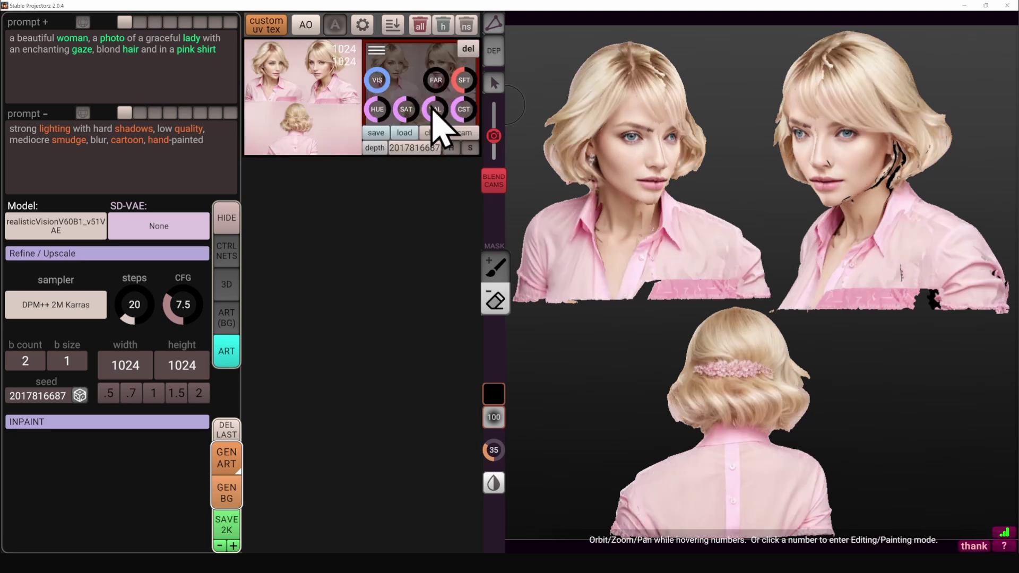
Blend the camera projections over the face with the white brush, alternating between cameras 2 and 1.
click(501, 187)
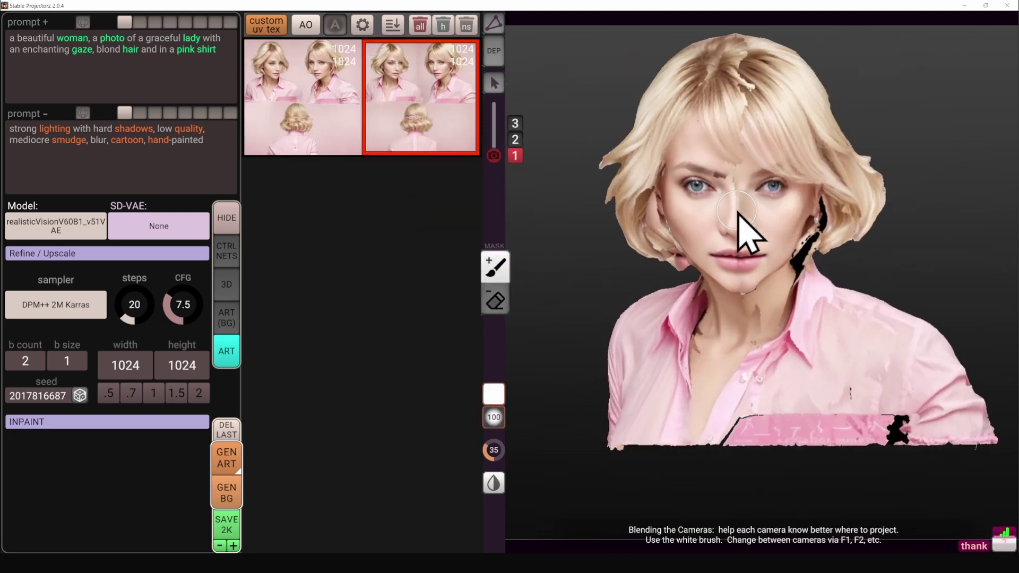
key(bracketright)
key(F2)
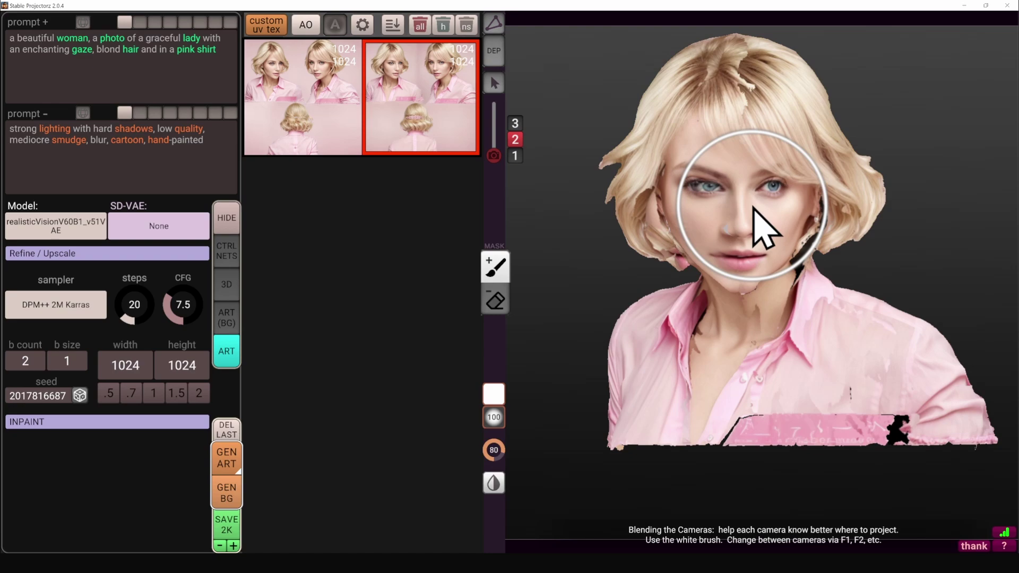
key(F1)
key(bracketleft)
mouse_move(713, 275)
alt+mouse_down()
mouse_move(743, 281)
mouse_move(690, 366)
mouse_move(427, 365)
mouse_move(346, 413)
mouse_move(755, 345)
alt+mouse_up()
right_drag(754, 344, 763, 343)
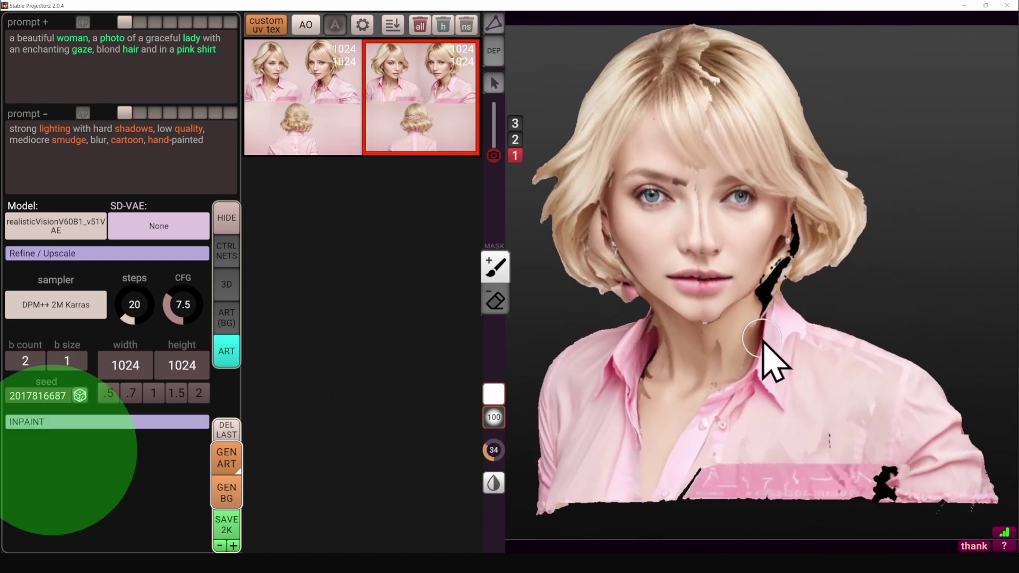
Fill the whole bust with a colorless inpaint mask, using re-think 59, blur 0.0 and a 768 × 768 size.
click(189, 420)
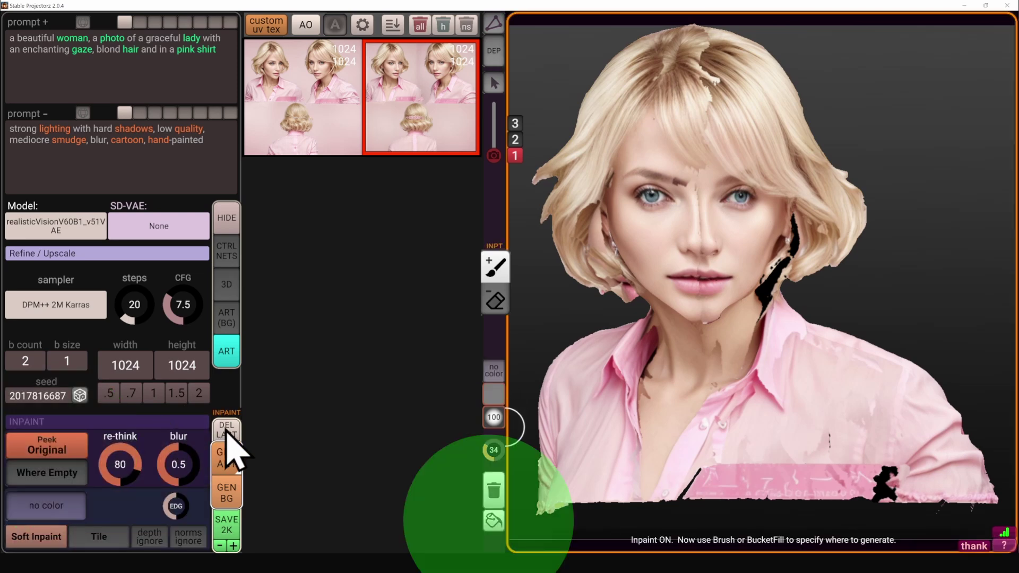
click(493, 522)
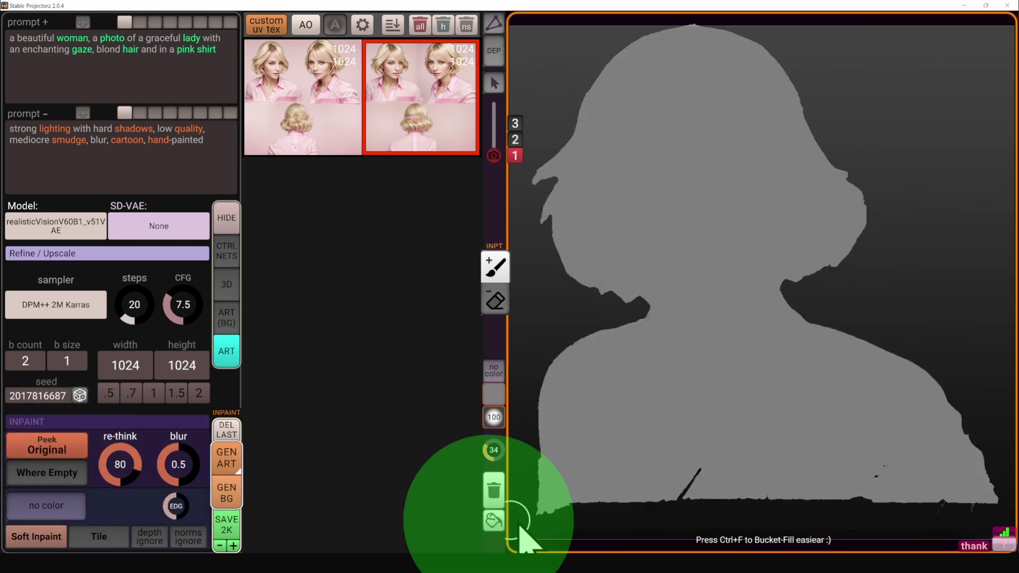
click(502, 372)
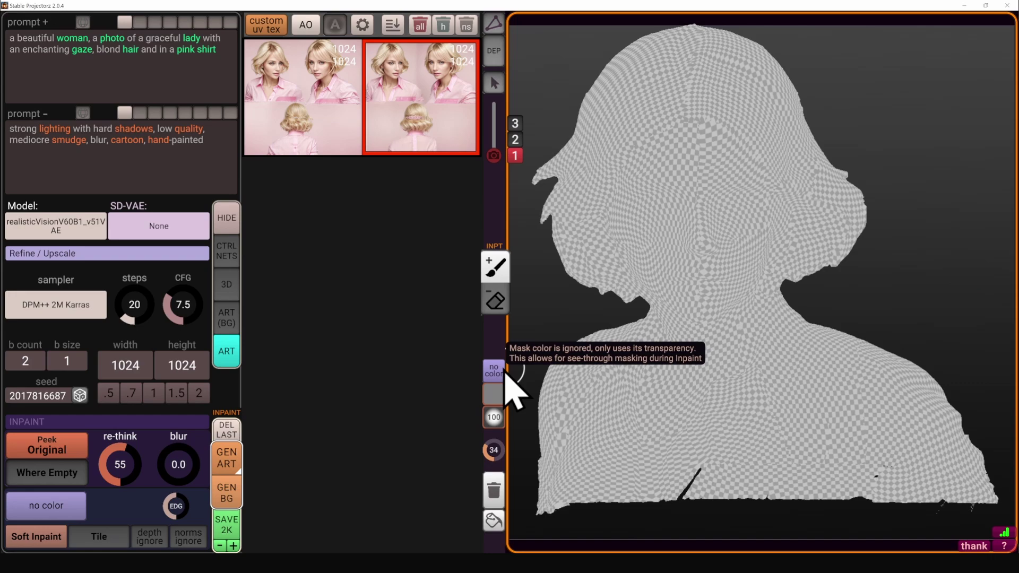
mouse_move(131, 435)
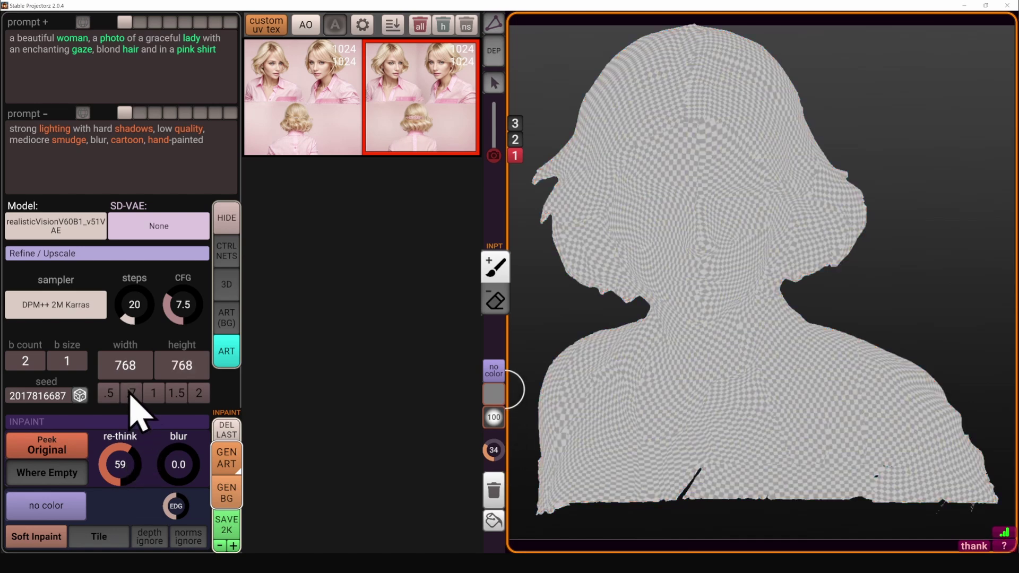
Set the camera's field of view to its minimum and generate a batch of two inpainted front views.
middle_drag(673, 314, 676, 321)
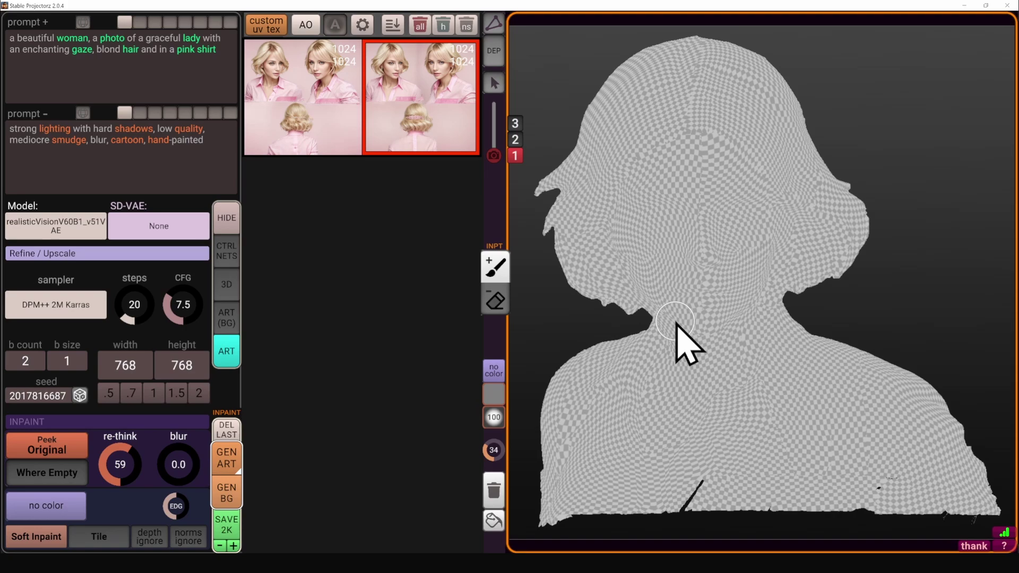
mouse_move(521, 176)
drag(522, 177, 527, 205)
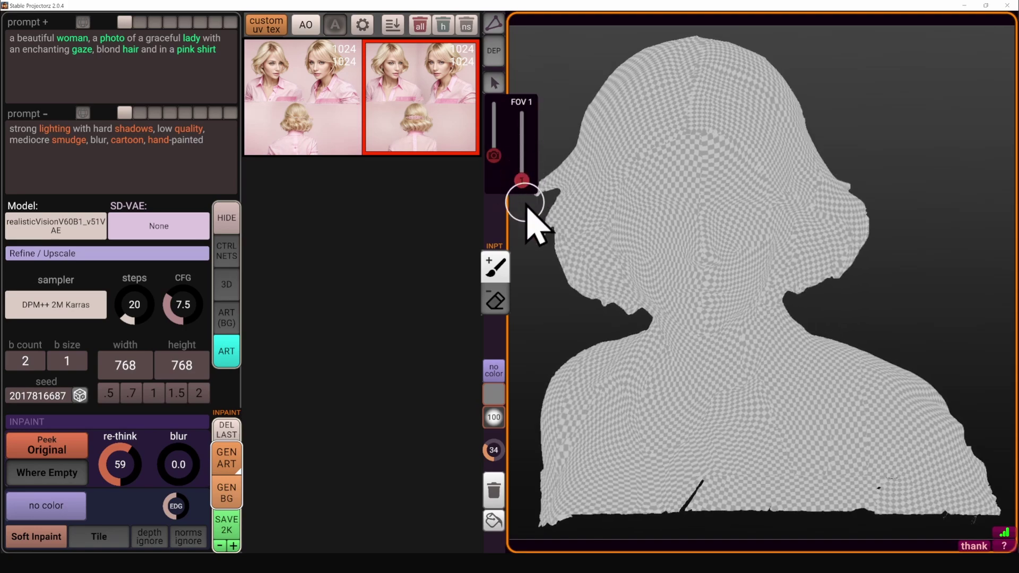
click(227, 459)
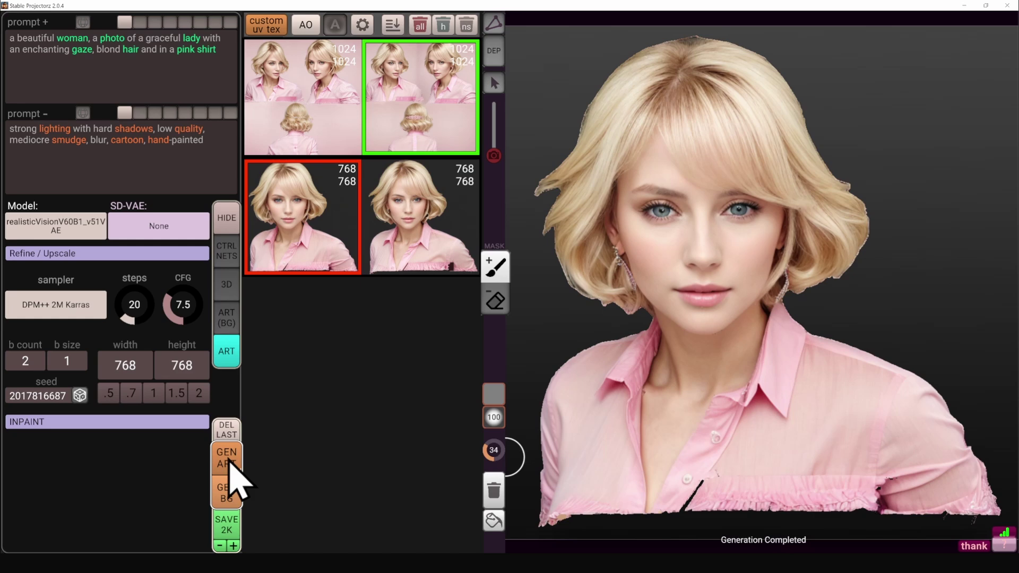
Clear the inpaint mask and switch inpainting to Where Empty for the gaps along the jaw and beneath the hair.
right_drag(637, 380, 703, 378)
mouse_move(329, 223)
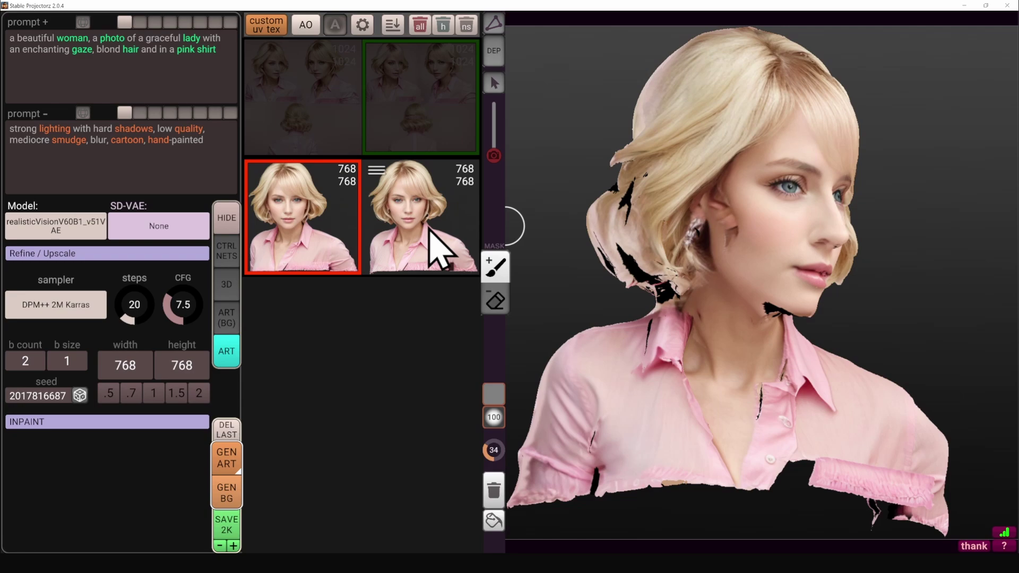
right_drag(698, 353, 576, 330)
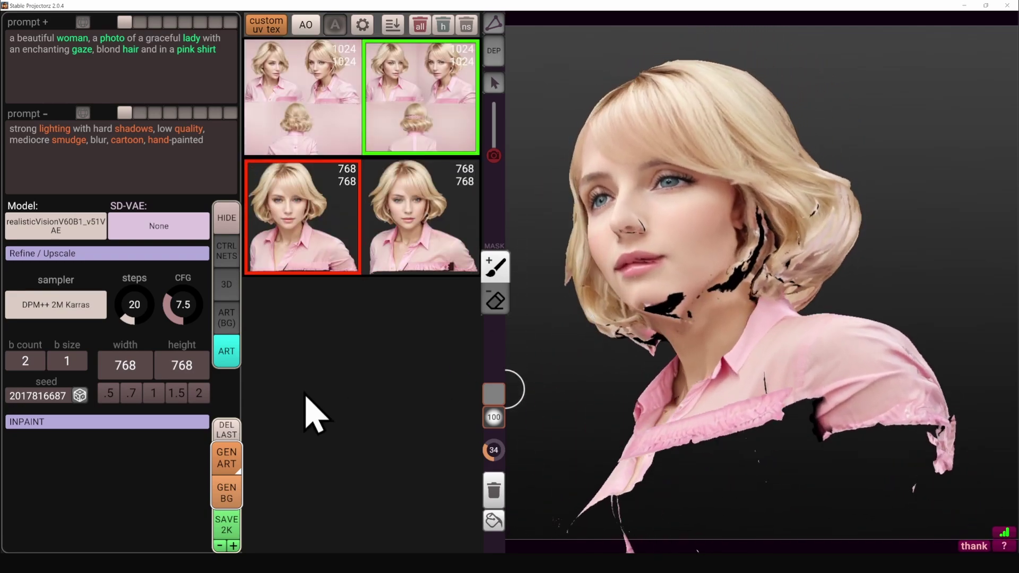
click(154, 422)
click(72, 474)
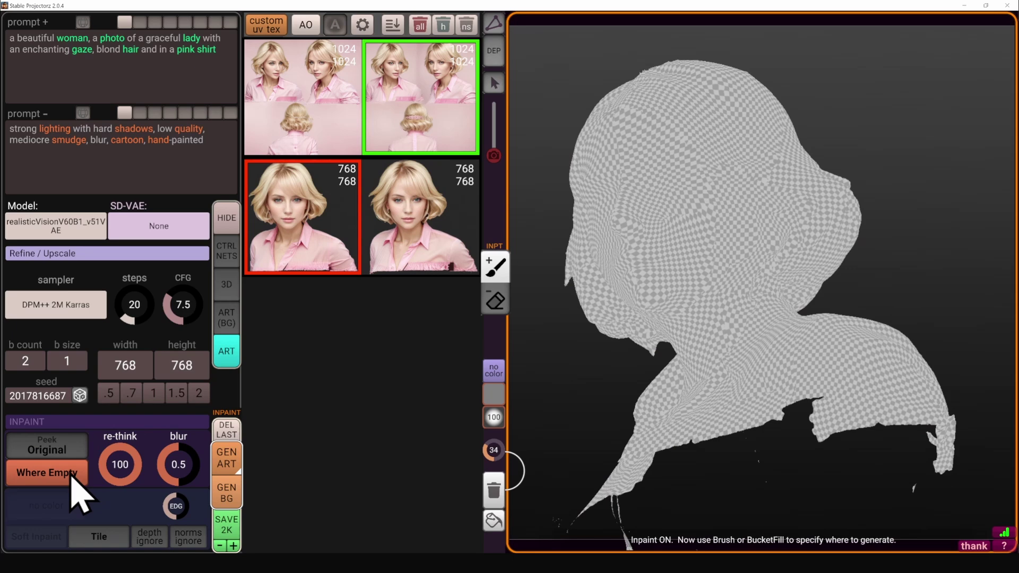
click(493, 487)
click(75, 478)
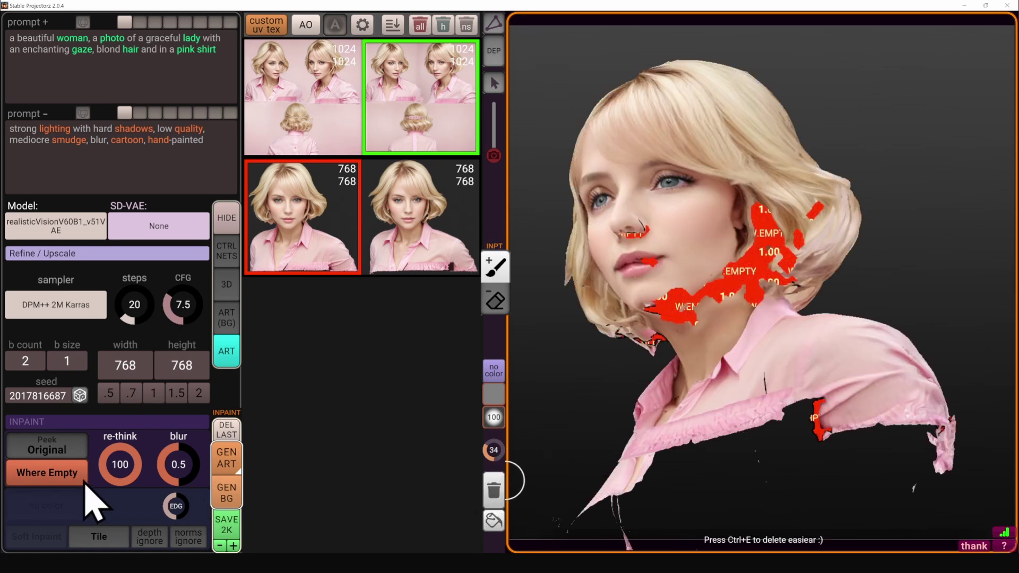
Generate the empty-area fill with the blur set to 0.6 and select the first result.
drag(177, 468, 208, 474)
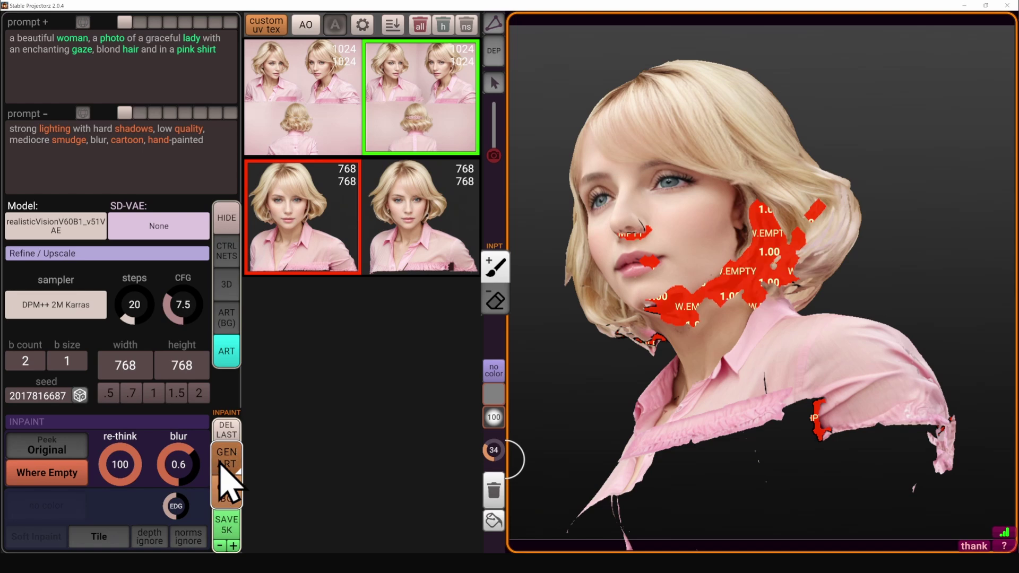
click(221, 464)
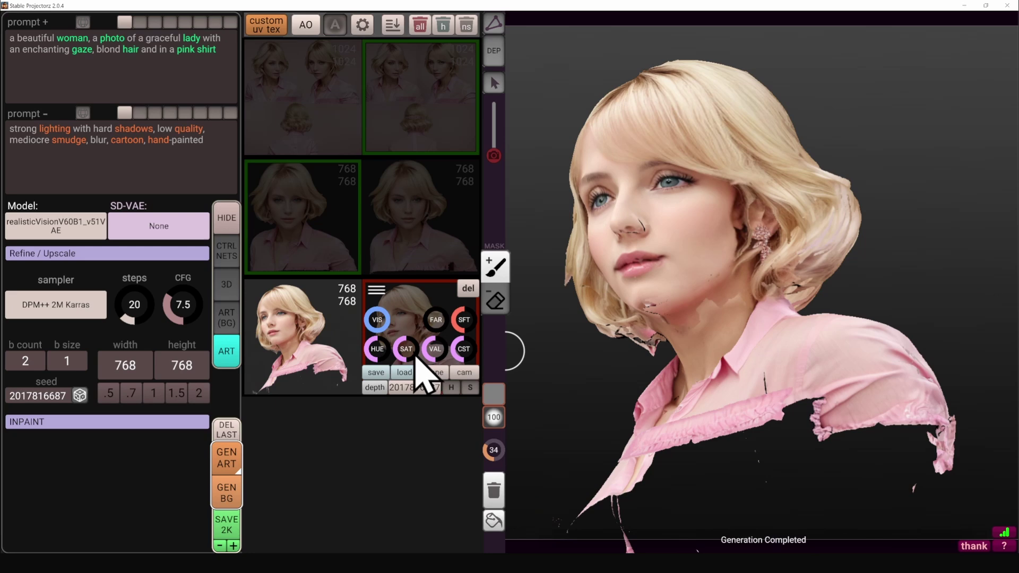
mouse_move(331, 351)
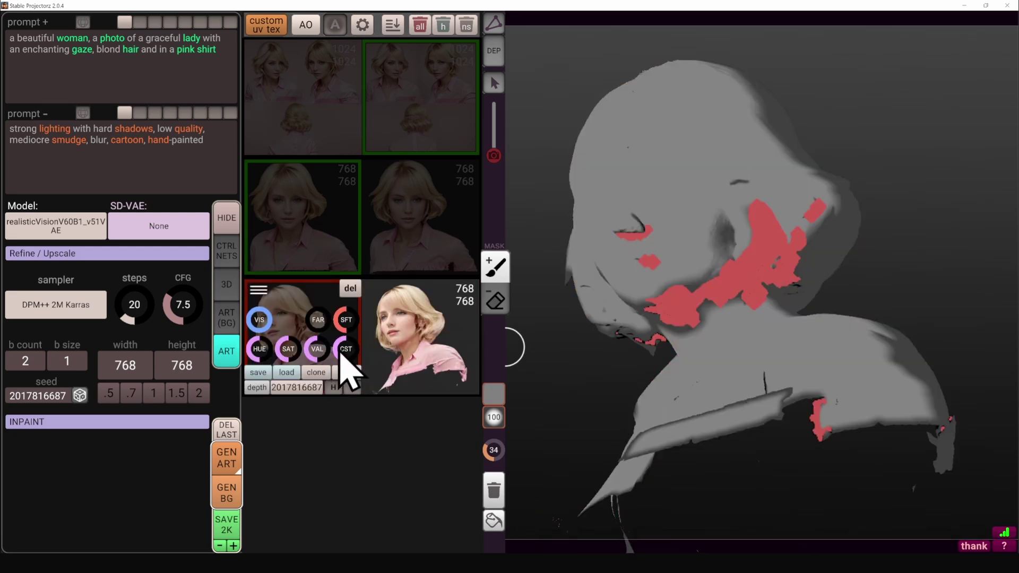
click(451, 353)
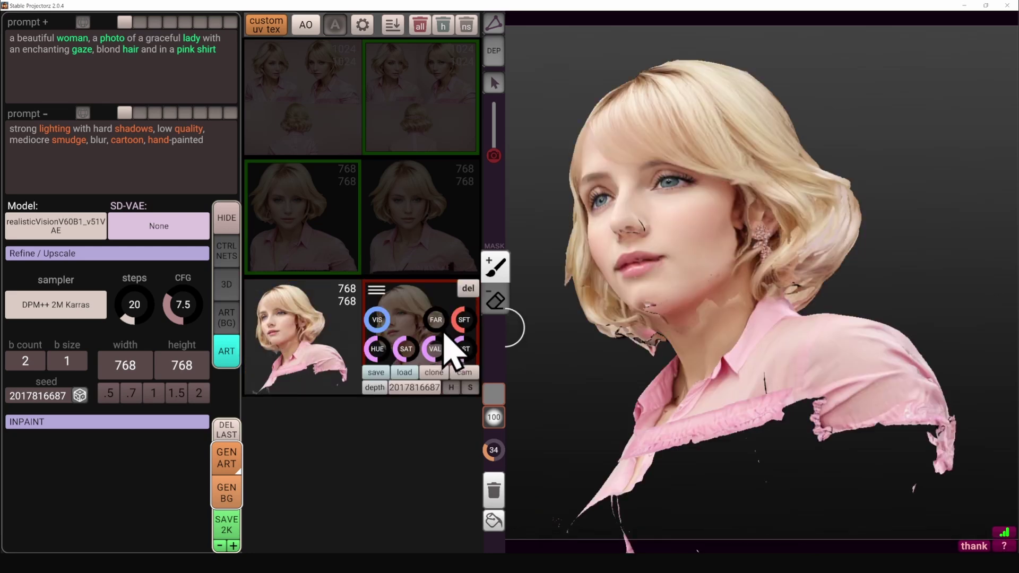
click(349, 351)
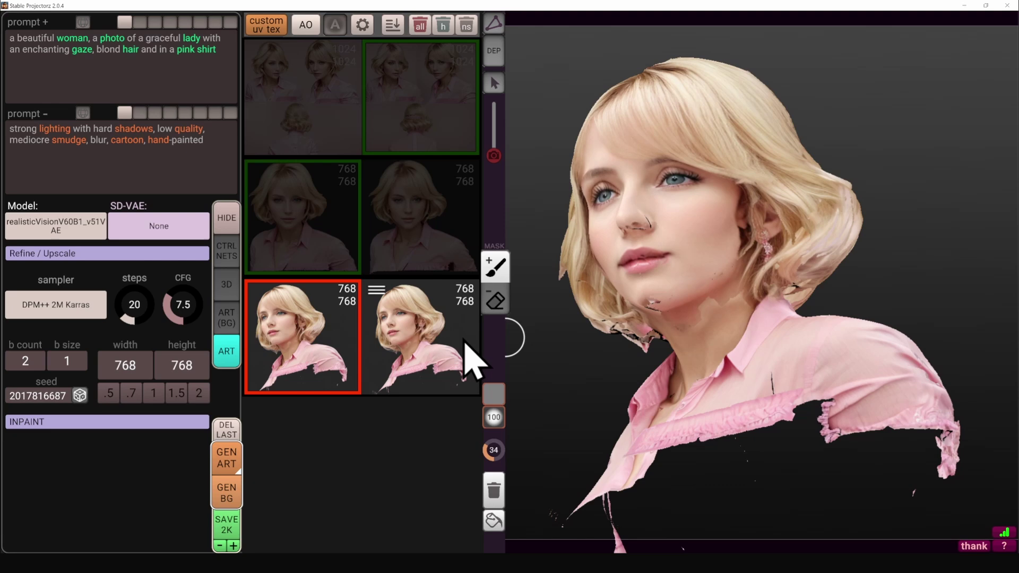
Generate a Where Empty fill for the gaps on the opposite side of the head and shirt and select the first result.
middle_drag(606, 356, 738, 371)
right_drag(739, 370, 768, 410)
click(183, 421)
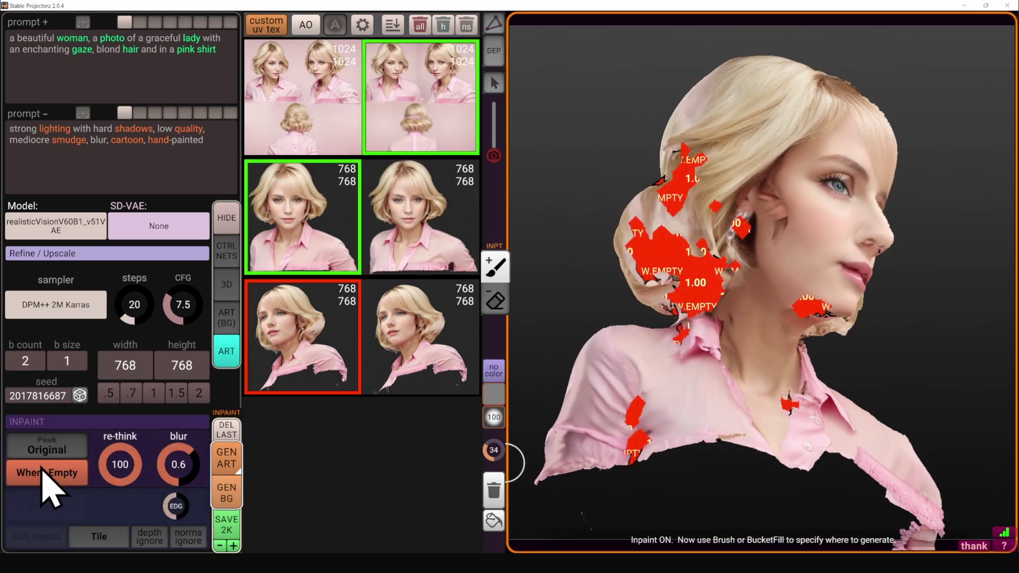
click(225, 462)
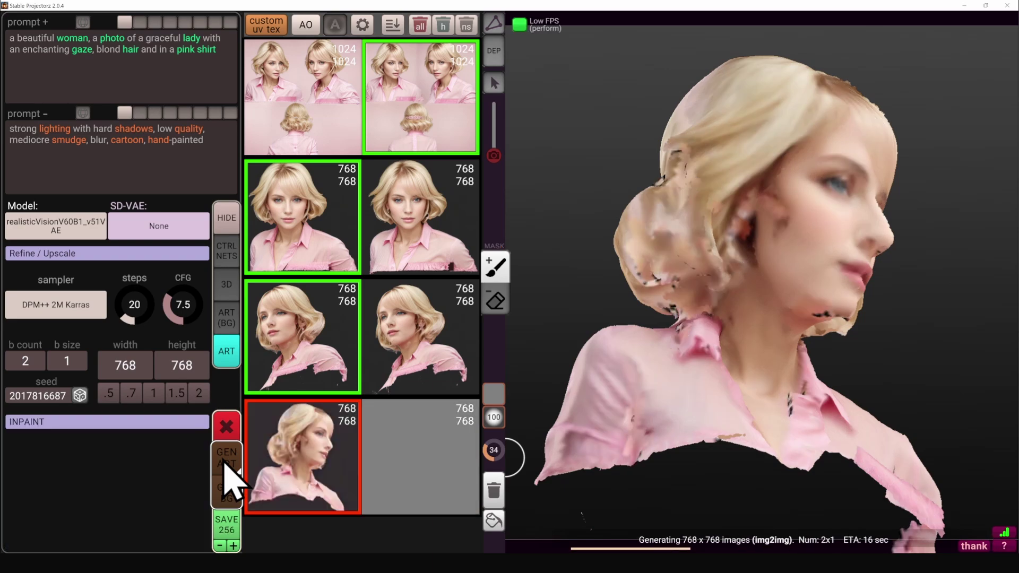
click(343, 465)
Set inpainting to Peek Original with no color for retouching the flawed ear area.
alt+drag(817, 339, 701, 363)
scroll(684, 328, up, 3)
middle_drag(702, 363, 720, 399)
key(Tab)
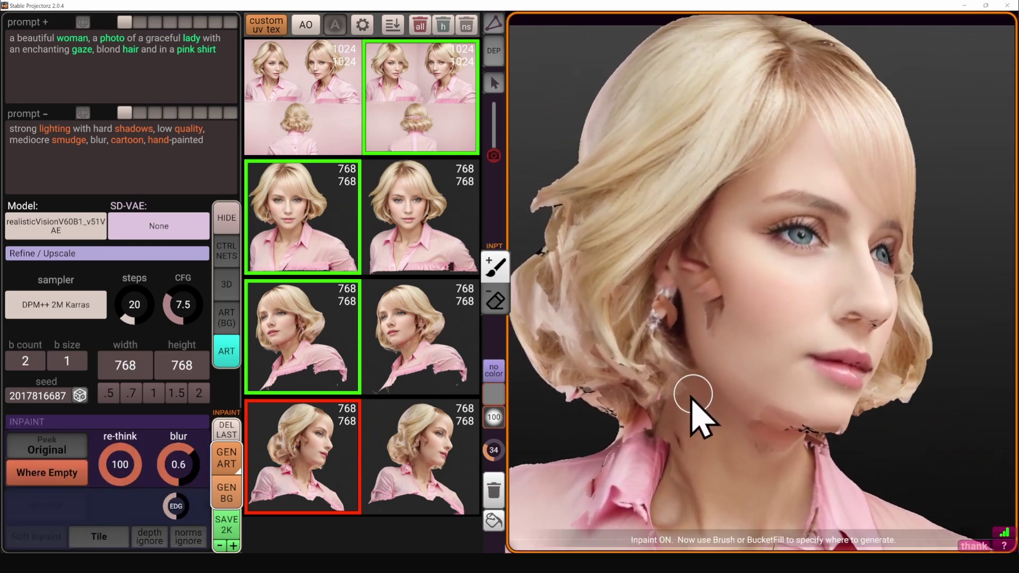
click(76, 443)
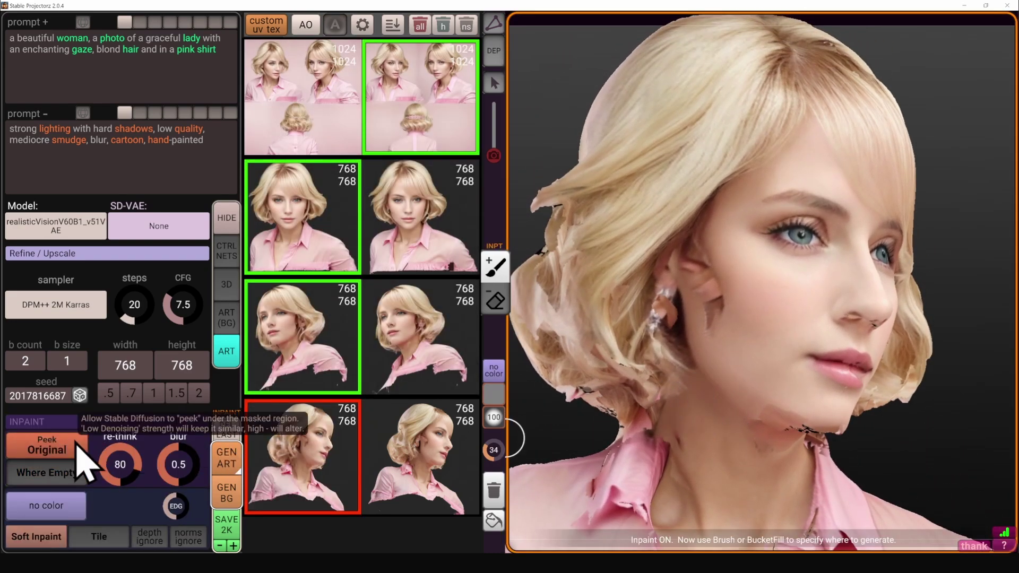
click(70, 511)
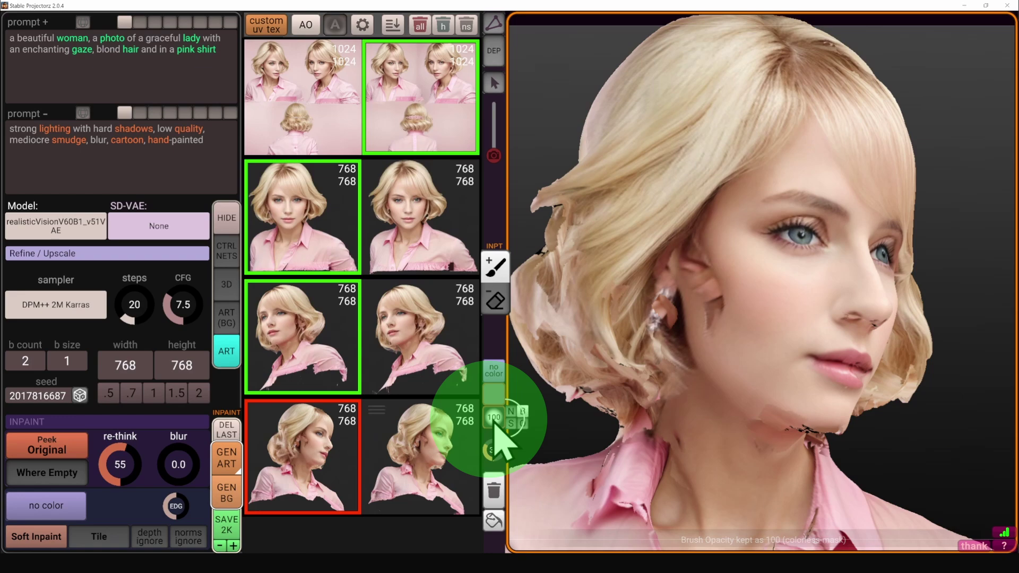
Paint a soft inpaint mask over the ear, with re-think set to 77 and the image size to 512 × 512.
click(493, 419)
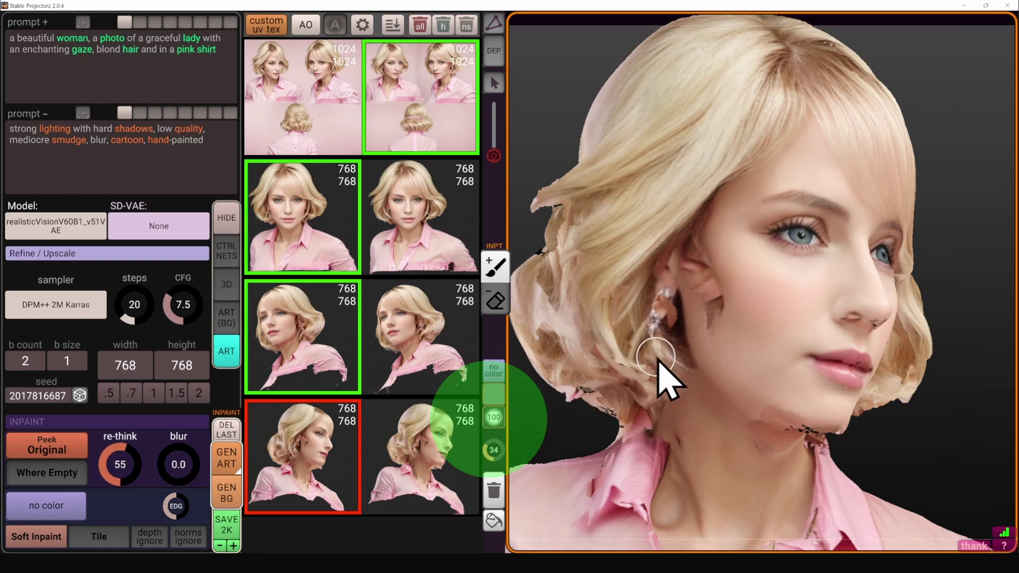
mouse_move(689, 246)
mouse_down()
mouse_move(709, 331)
mouse_move(673, 300)
mouse_up()
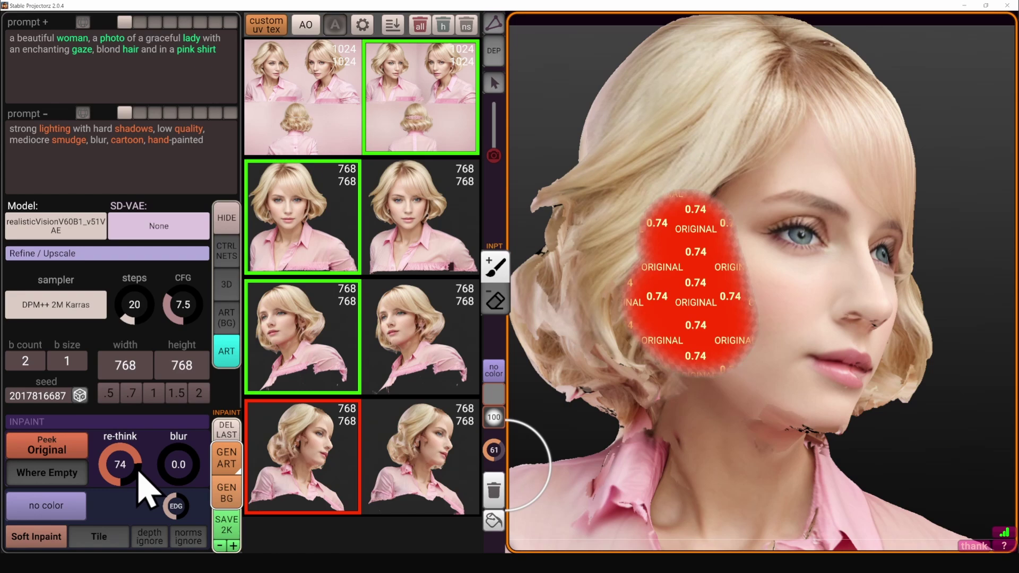
middle_drag(596, 403, 606, 406)
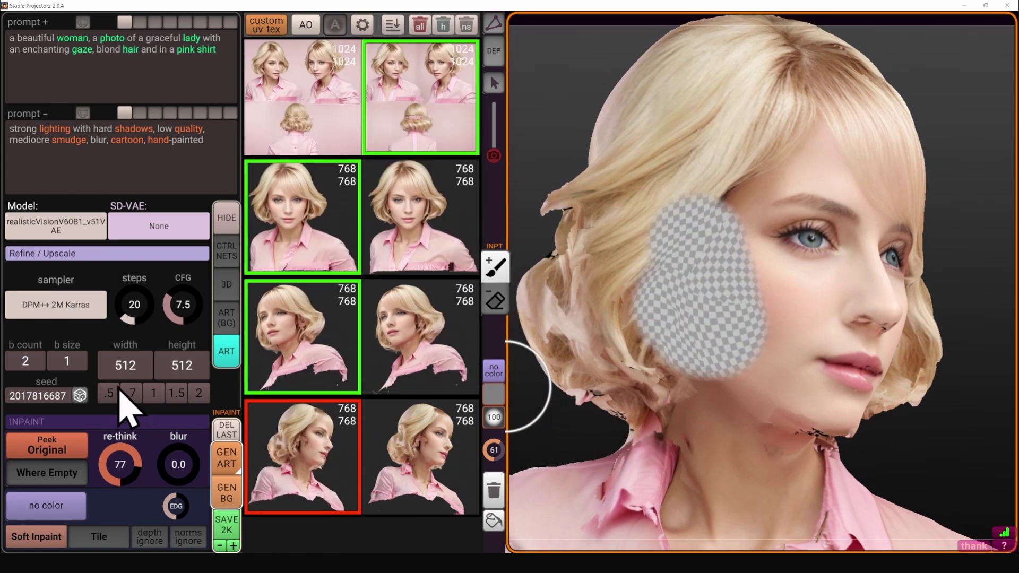
Generate new art for the masked ear area.
click(227, 464)
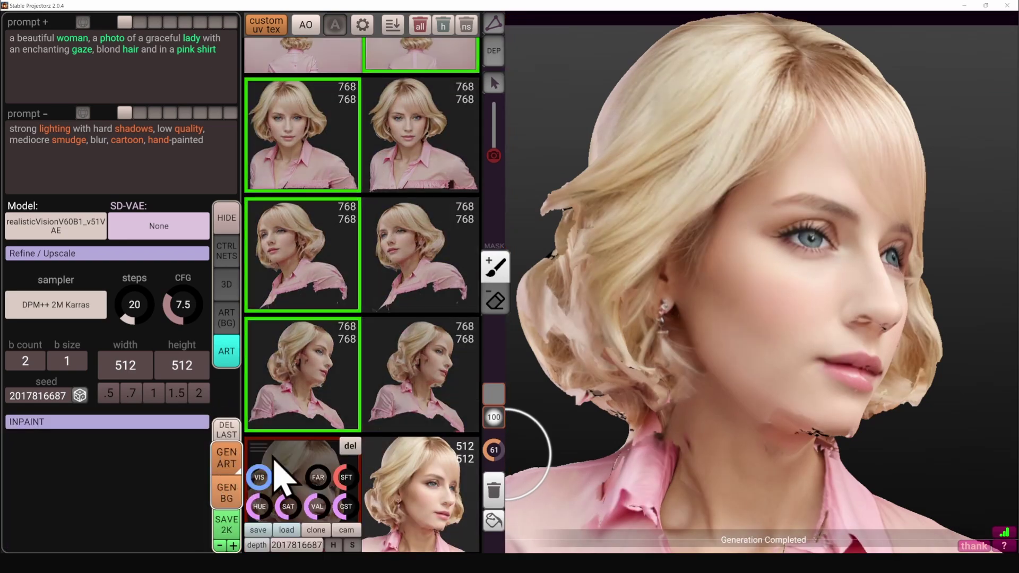
Turn inpainting on and paint soft masks over the opposite ear and the dark gap beside the nose.
alt+drag(671, 442, 624, 435)
right_drag(624, 436, 707, 356)
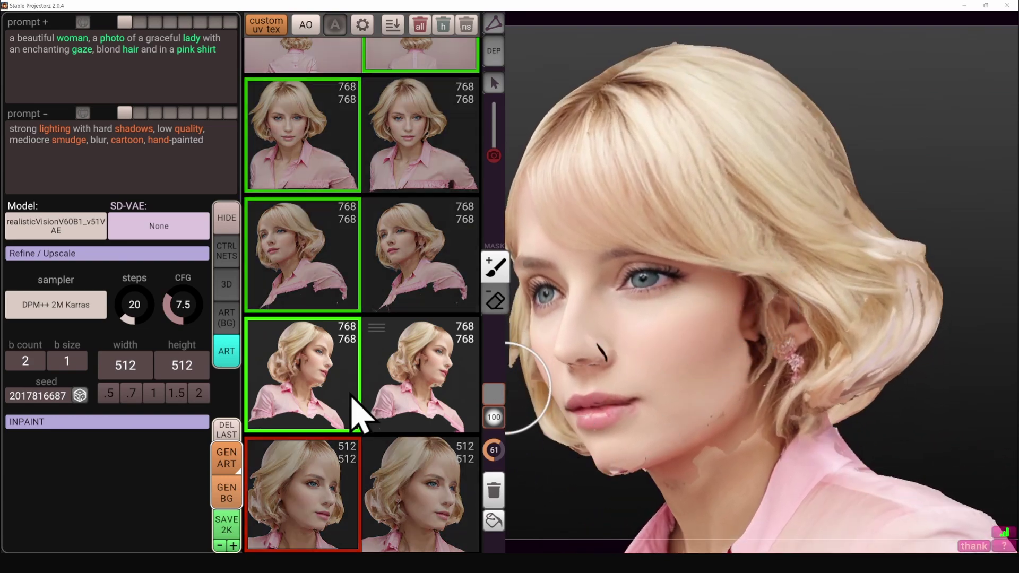
click(169, 422)
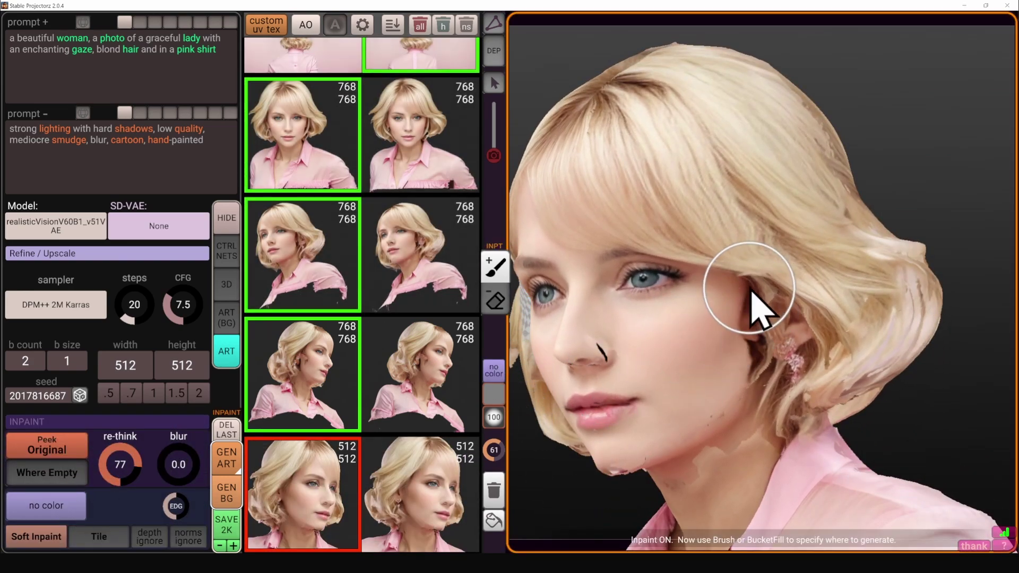
drag(762, 306, 764, 366)
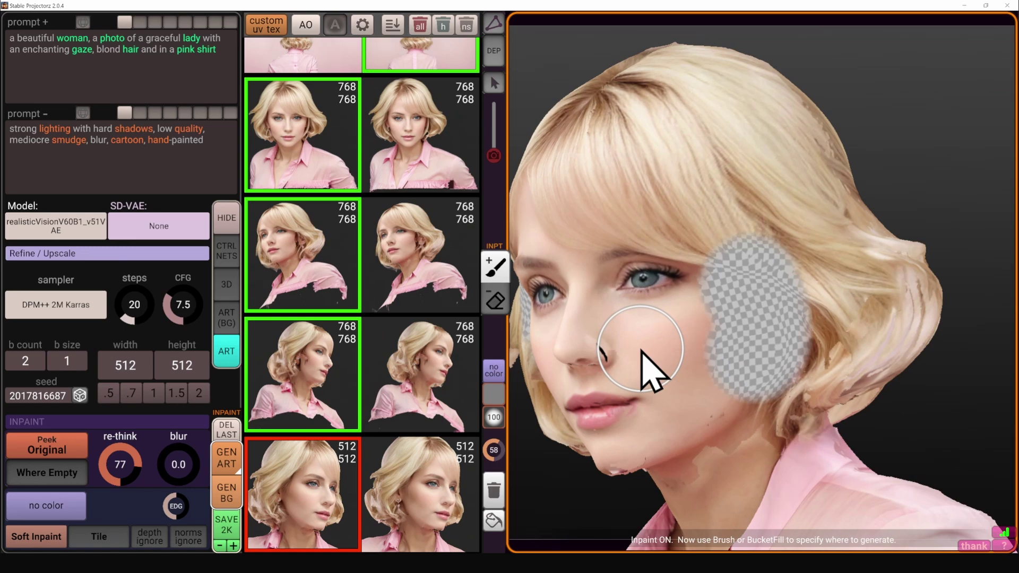
shift+scroll(621, 347, down, 4)
mouse_move(232, 466)
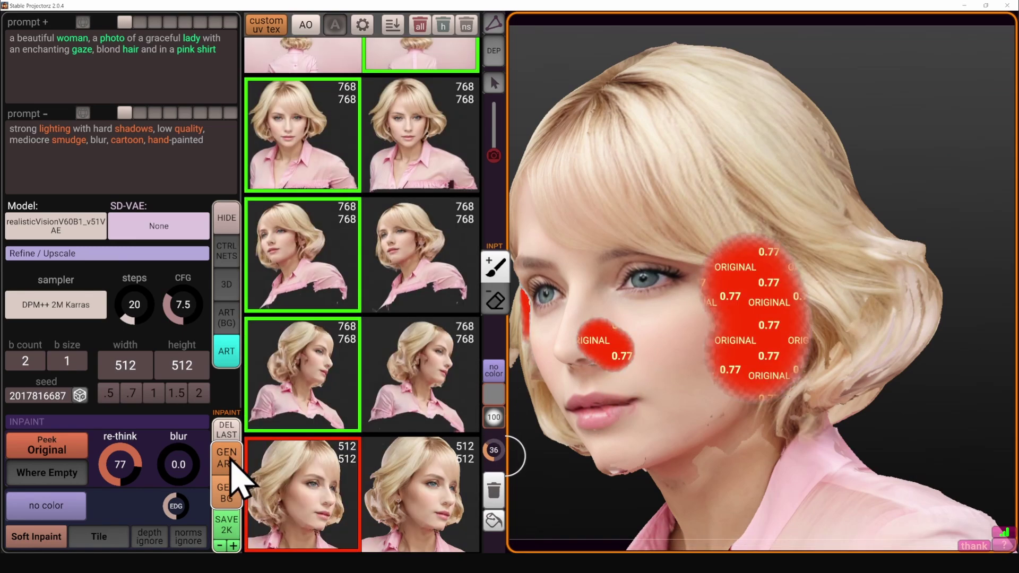
Erase the leftover mask around the first ear and generate new art for the remaining ear and nose masks.
alt+drag(621, 303, 685, 302)
key(x)
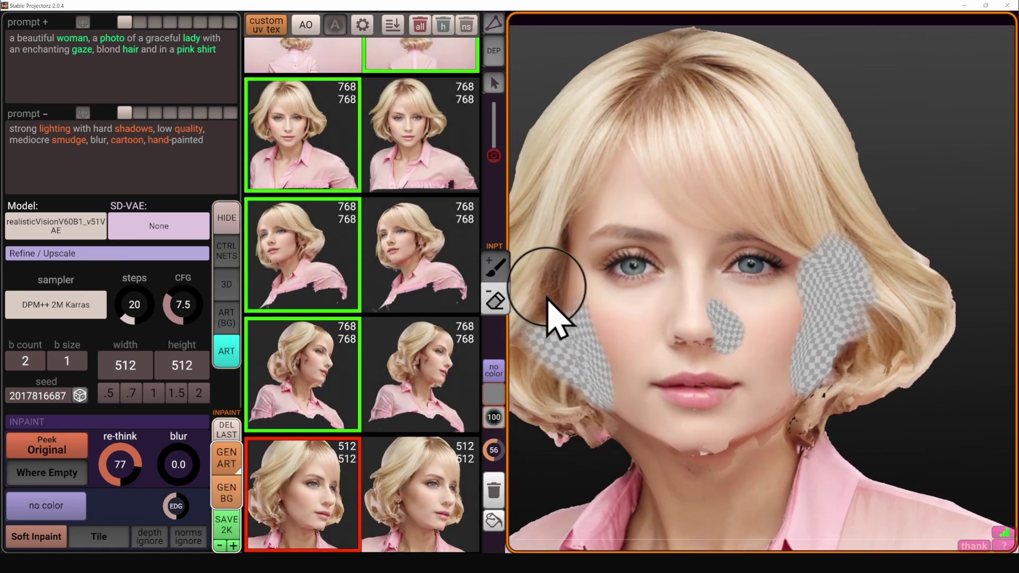
drag(547, 292, 575, 262)
right_drag(587, 269, 552, 255)
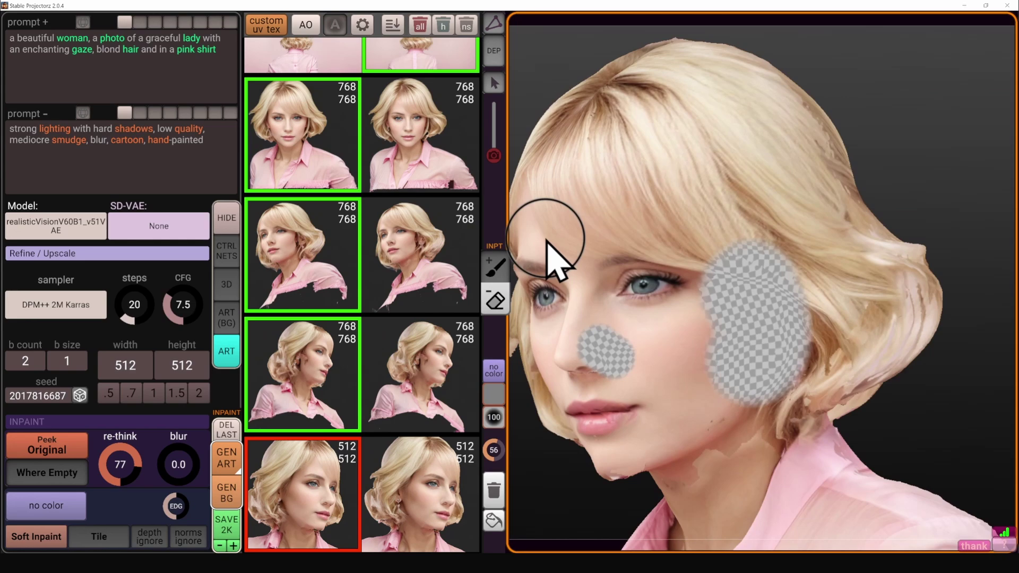
mouse_move(142, 448)
click(233, 461)
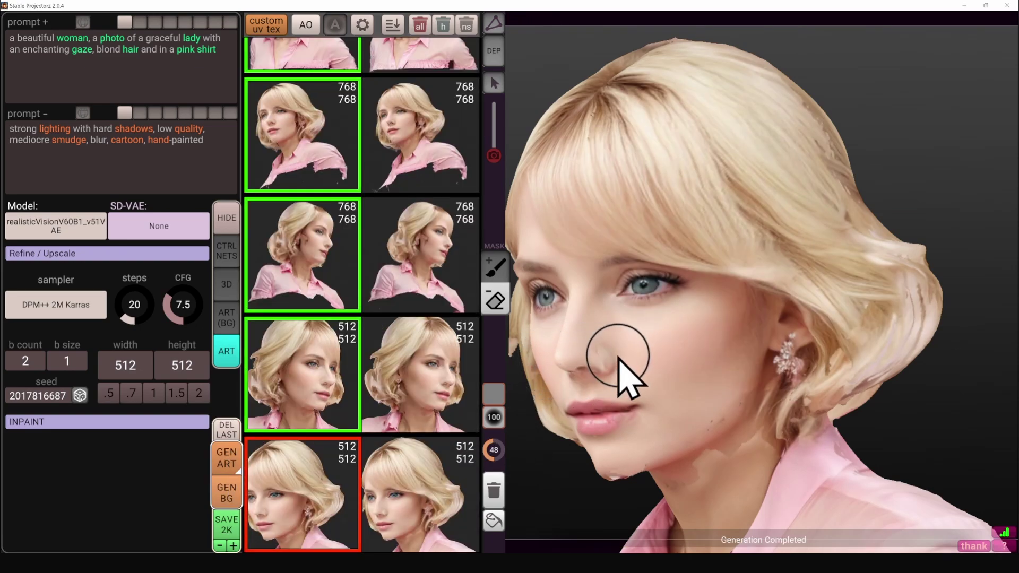
Replace the old inpaint mask with one covering only the side of the nose and generate new art.
click(159, 422)
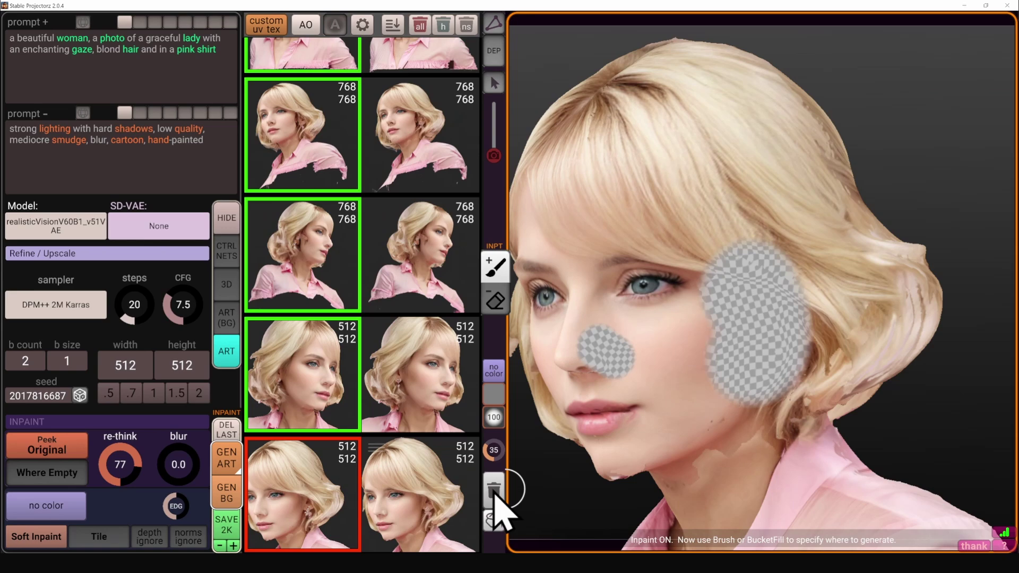
click(494, 496)
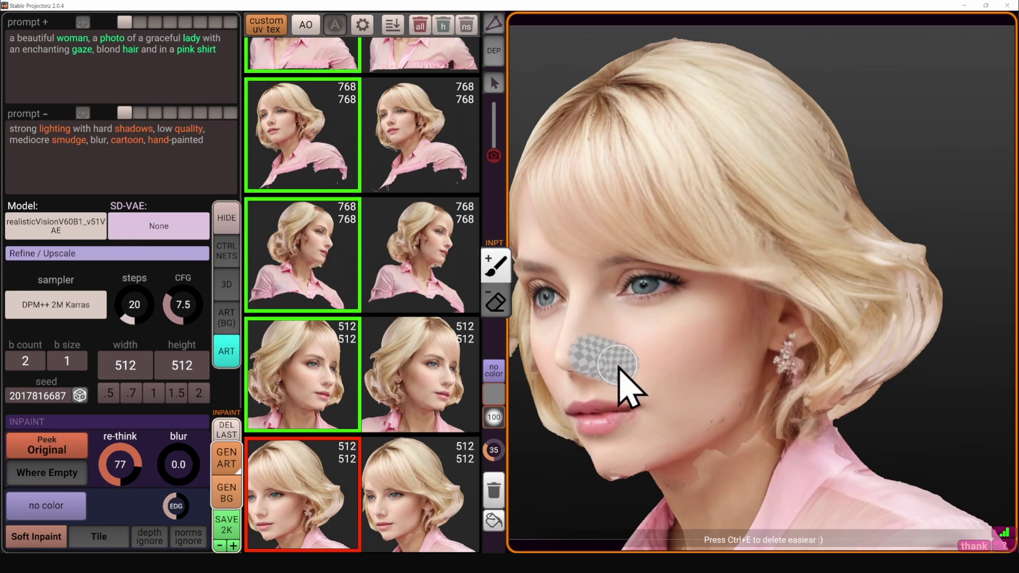
click(225, 475)
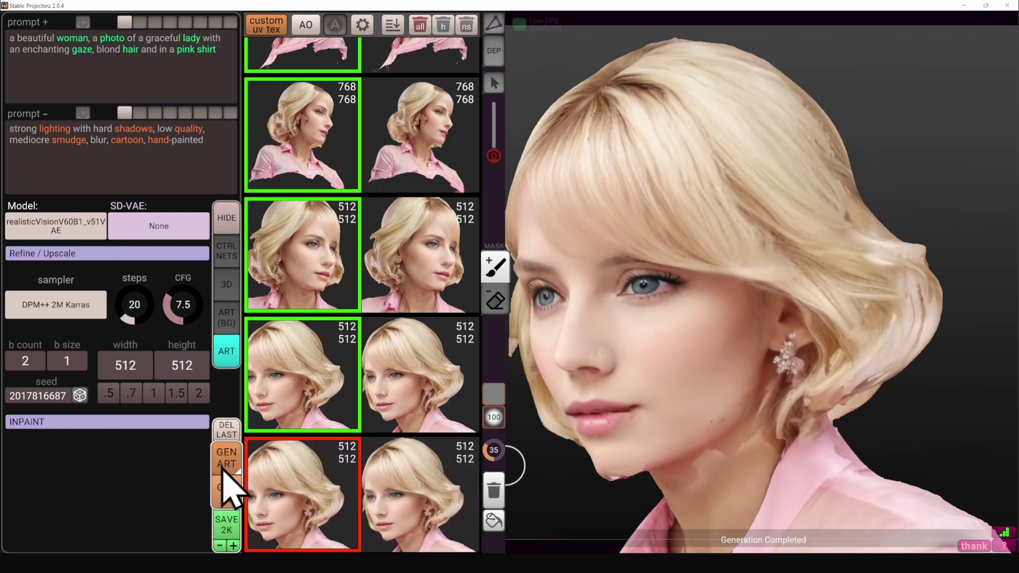
Clear the mask and, seen from below, paint a new one under the chin, along the jaw and over the hair beneath one ear.
right_drag(695, 464, 671, 411)
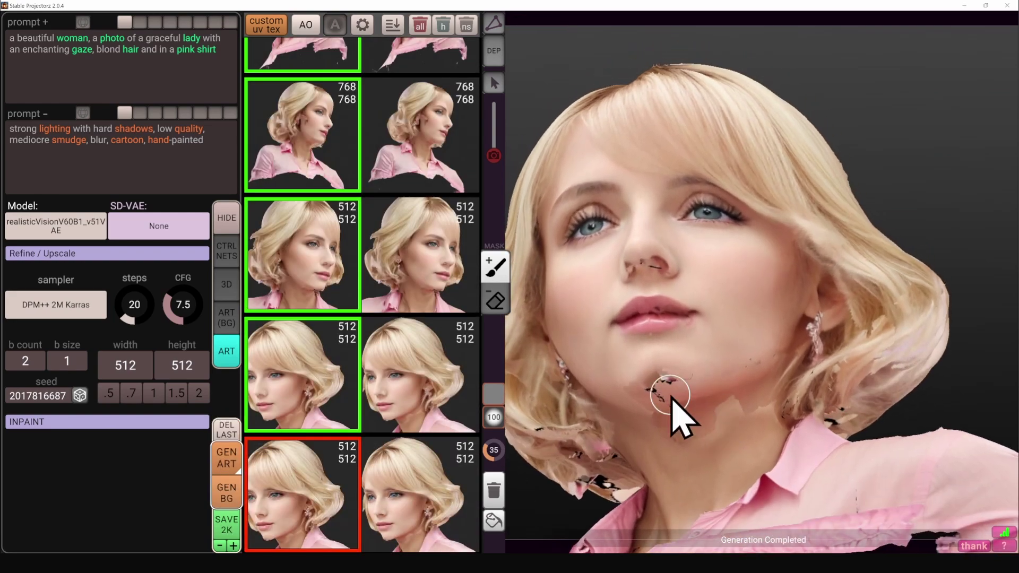
click(159, 423)
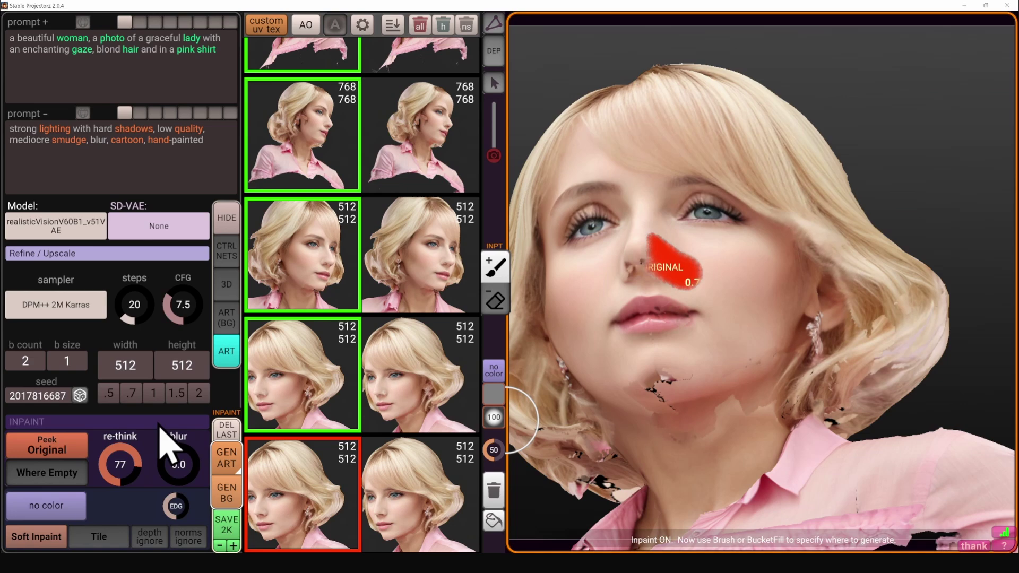
click(494, 491)
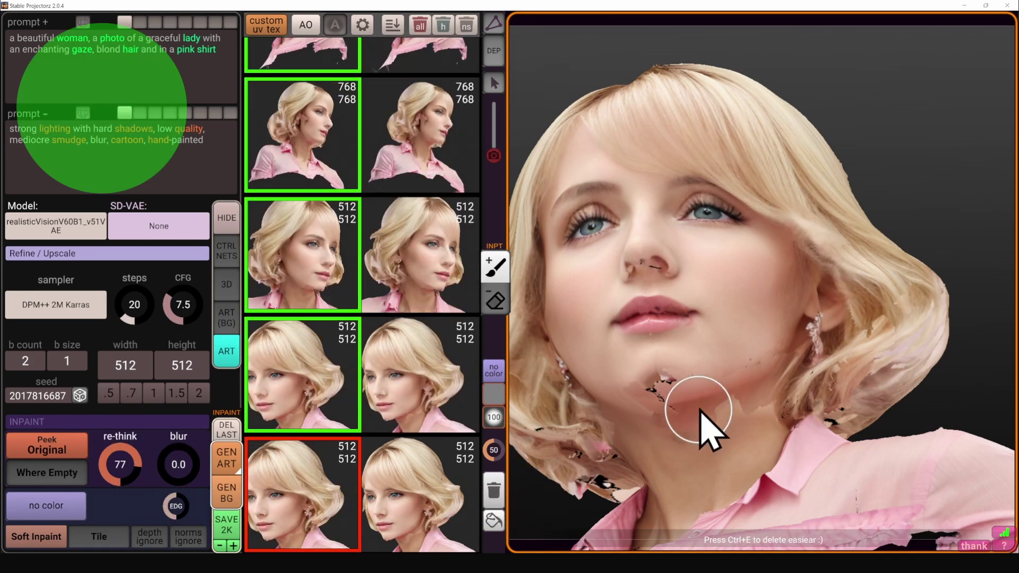
mouse_move(682, 391)
mouse_down()
mouse_move(673, 391)
mouse_move(713, 404)
mouse_move(779, 395)
mouse_up()
middle_drag(779, 395, 826, 366)
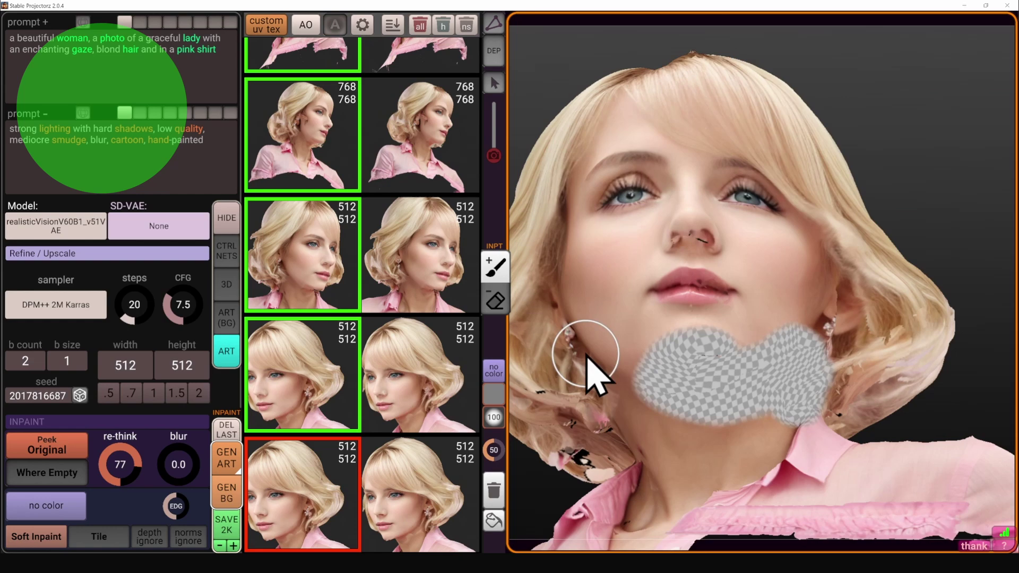
mouse_move(586, 354)
mouse_down()
mouse_move(592, 435)
mouse_move(641, 420)
mouse_up()
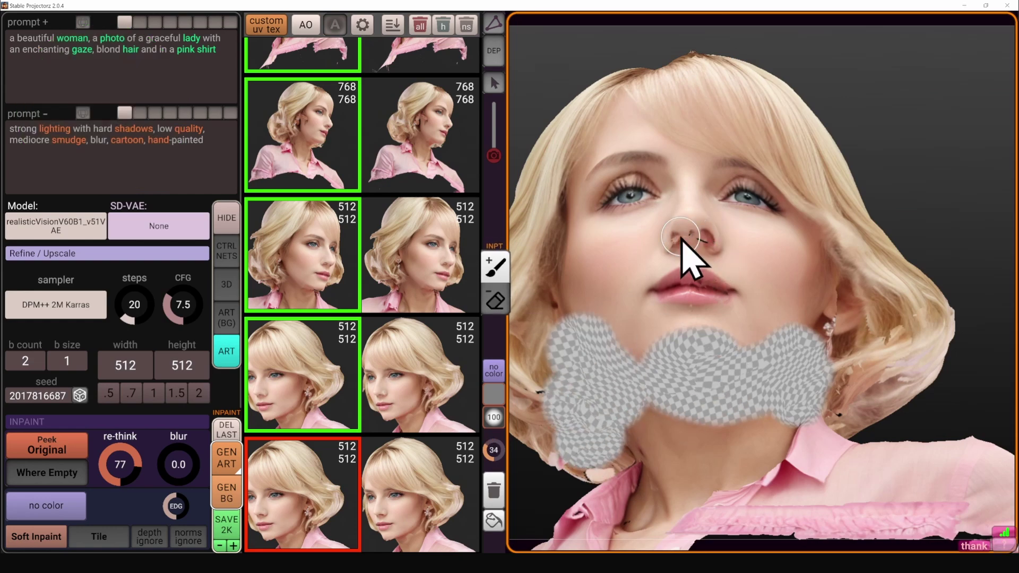
Extend the inpaint mask over the nostrils with a smaller brush and erase the mask from the lips.
drag(694, 288, 657, 290)
key(x)
drag(657, 289, 665, 289)
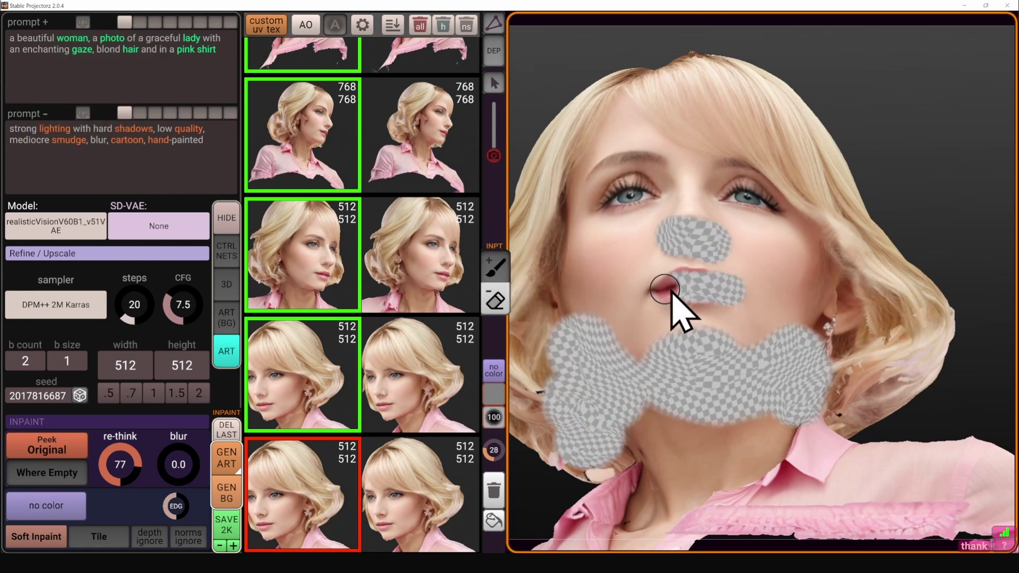
Generate new art for the masked chin and nostrils, compare both results and select the first.
click(233, 462)
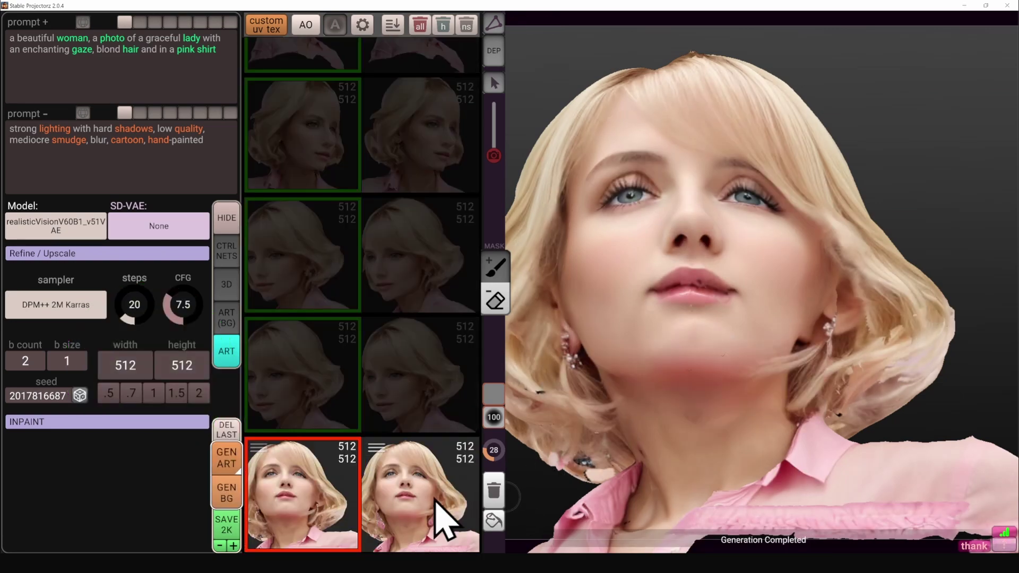
click(445, 522)
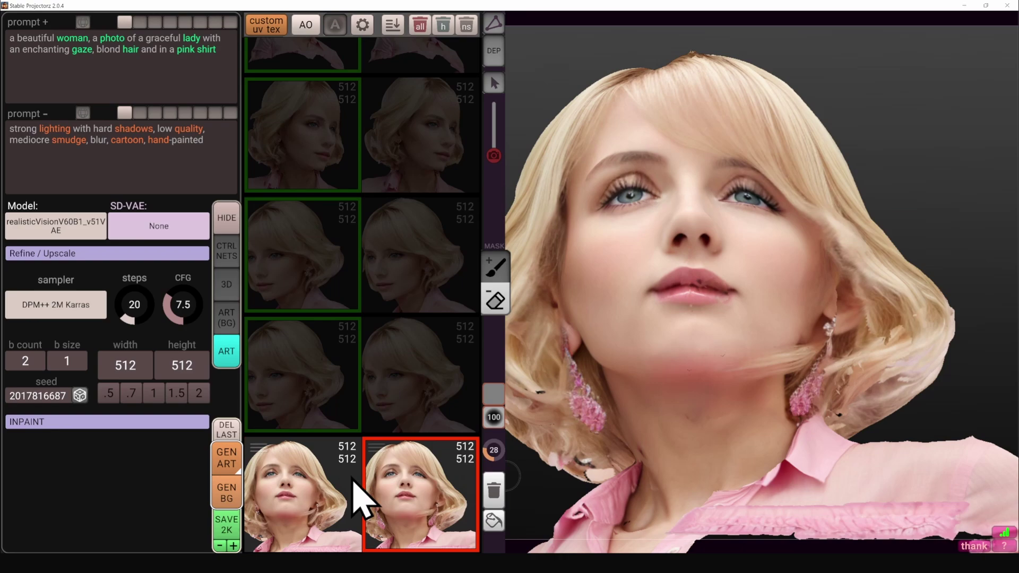
click(352, 479)
Replace the old mask with one running from the chin along the jaw to the ear and generate new art.
middle_drag(669, 434, 621, 447)
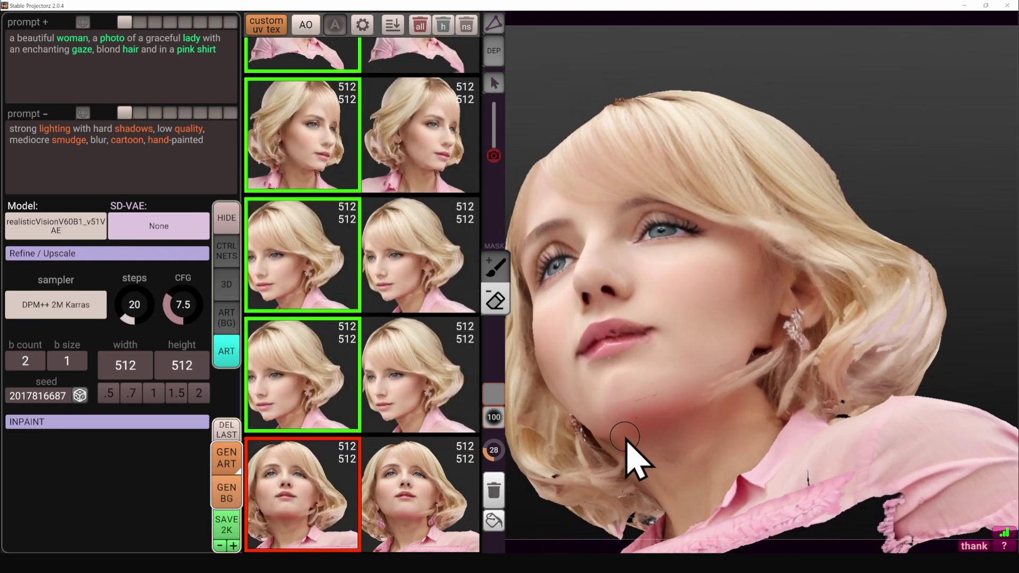
key(bracketright)
mouse_move(692, 418)
alt+mouse_down()
mouse_move(710, 412)
mouse_move(709, 384)
alt+mouse_up()
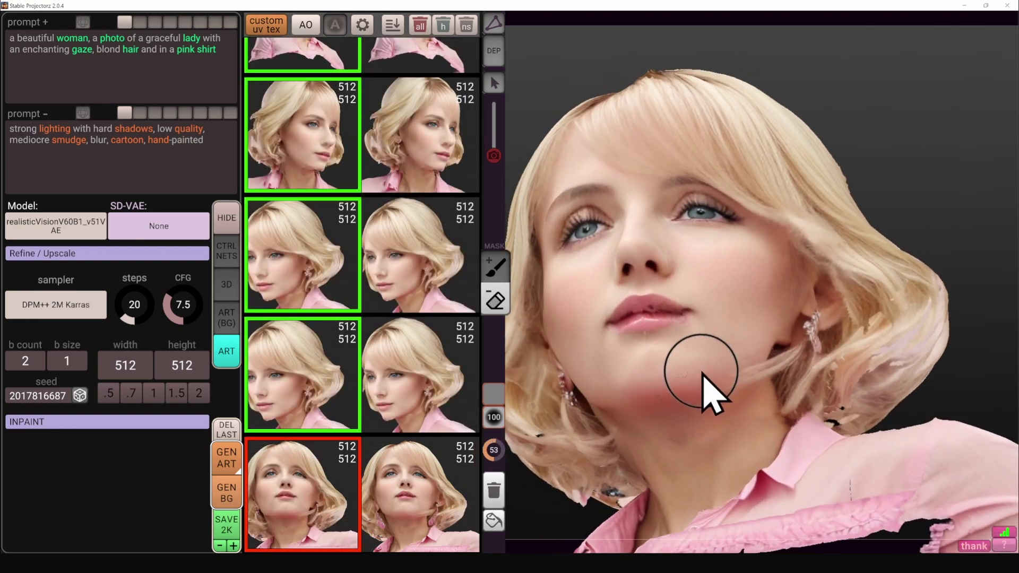
click(157, 421)
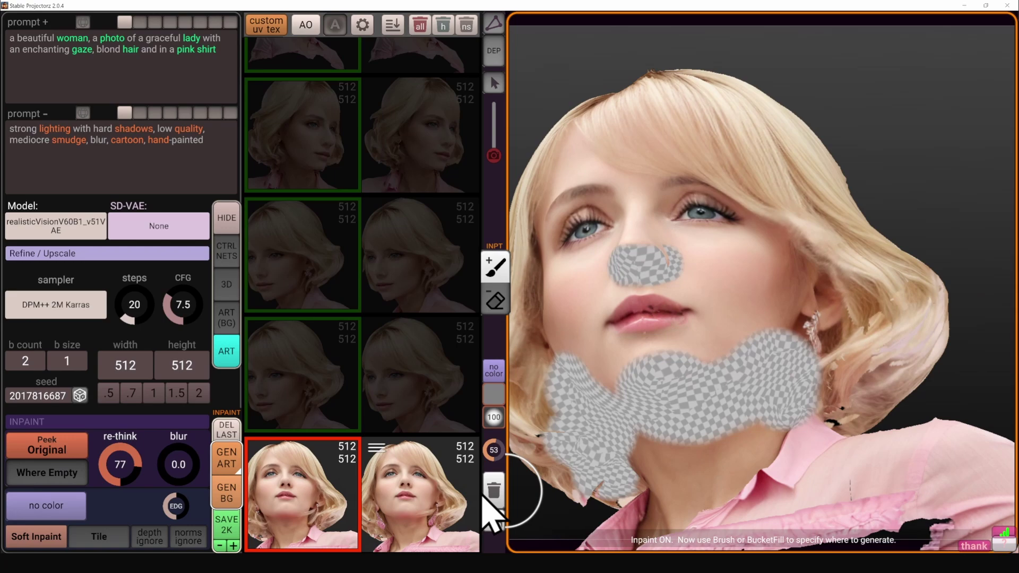
click(493, 490)
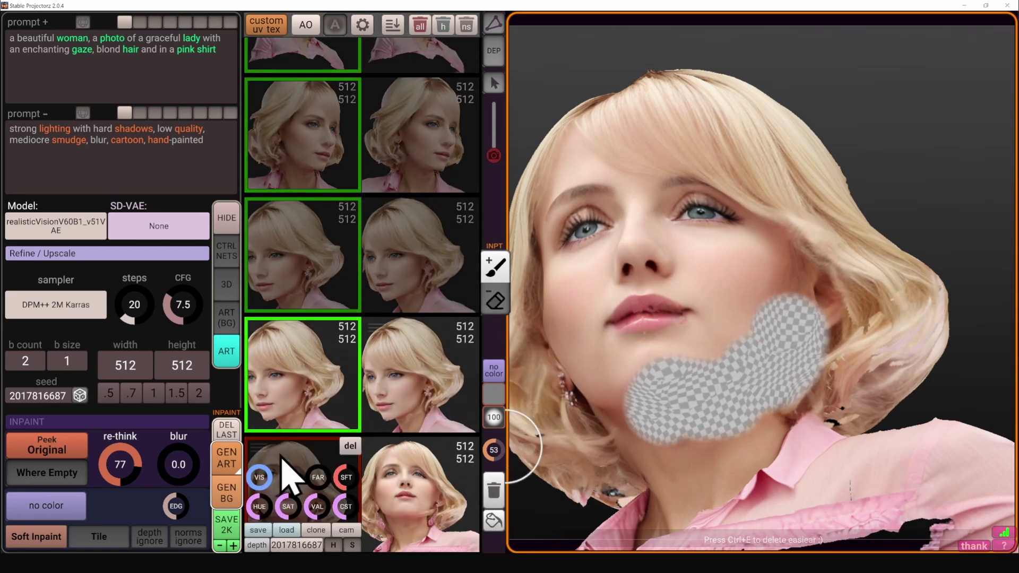
click(224, 467)
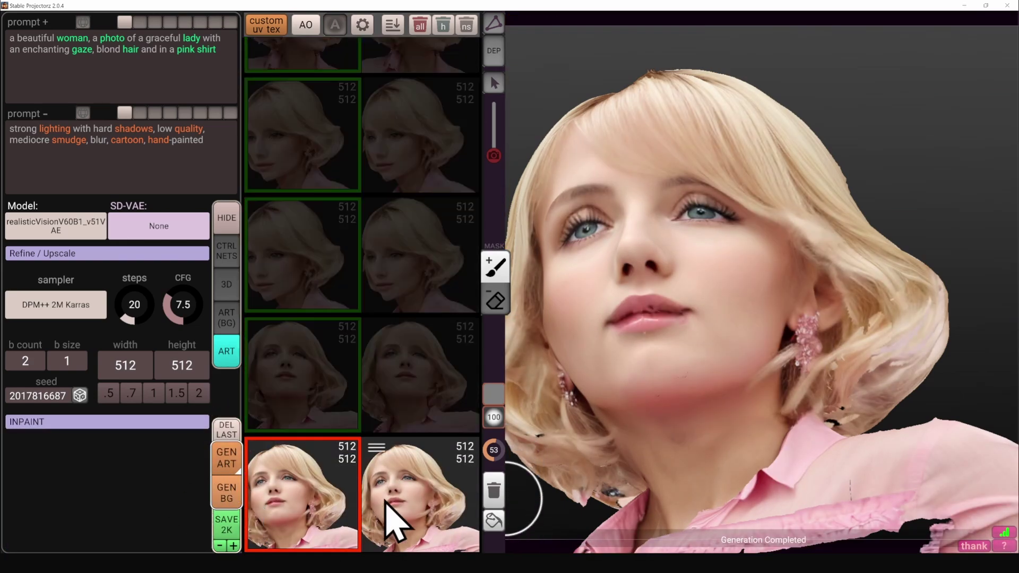
Compare the generated jaw and ear results and select the second one.
click(385, 502)
click(390, 502)
click(389, 498)
With re-think set to 85, mask only the lips and chin, generate new art and select the second result.
mouse_move(578, 467)
right_down()
mouse_move(730, 405)
mouse_move(748, 416)
mouse_move(727, 398)
mouse_move(720, 419)
mouse_move(707, 381)
right_up()
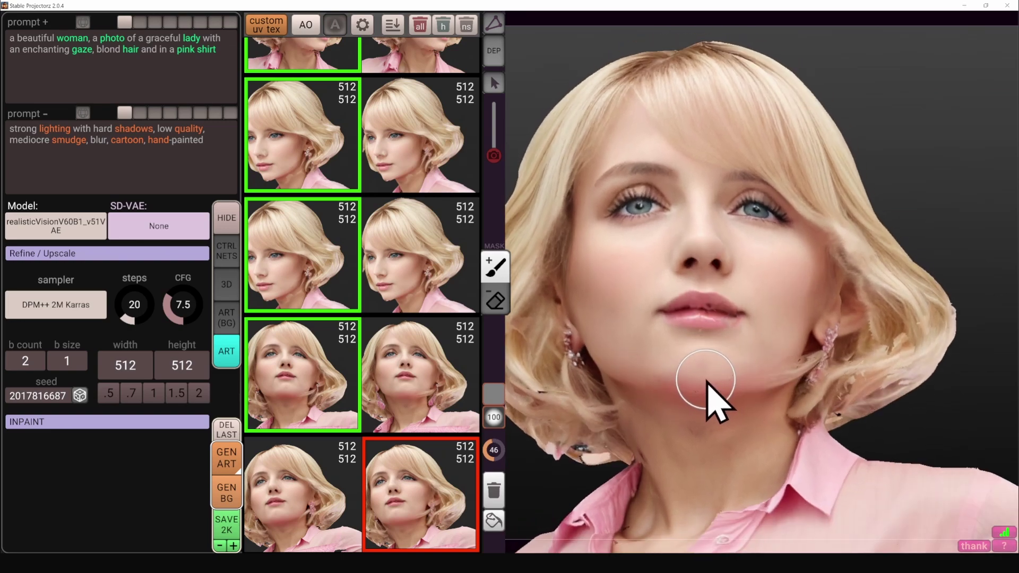
click(141, 422)
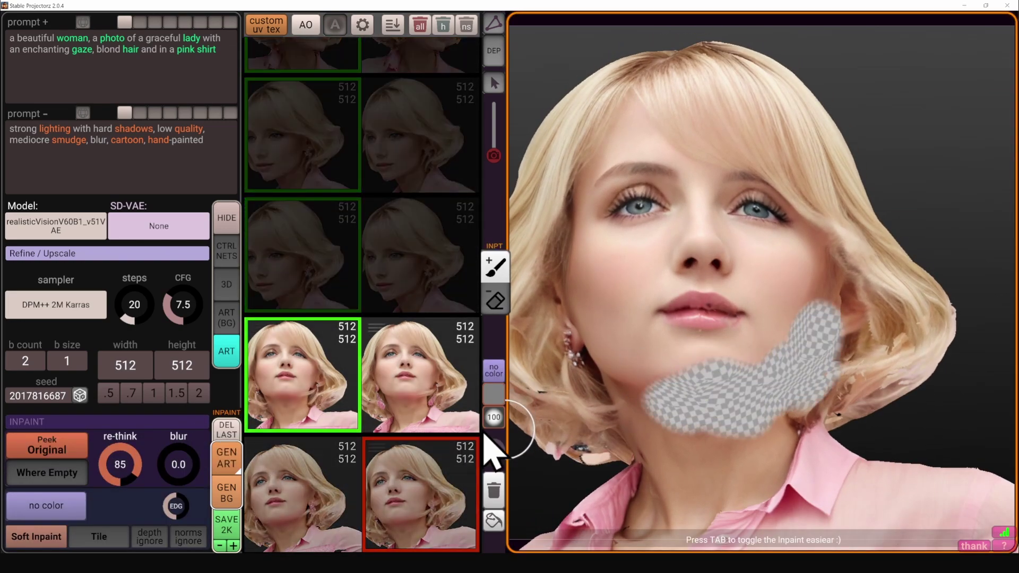
click(493, 489)
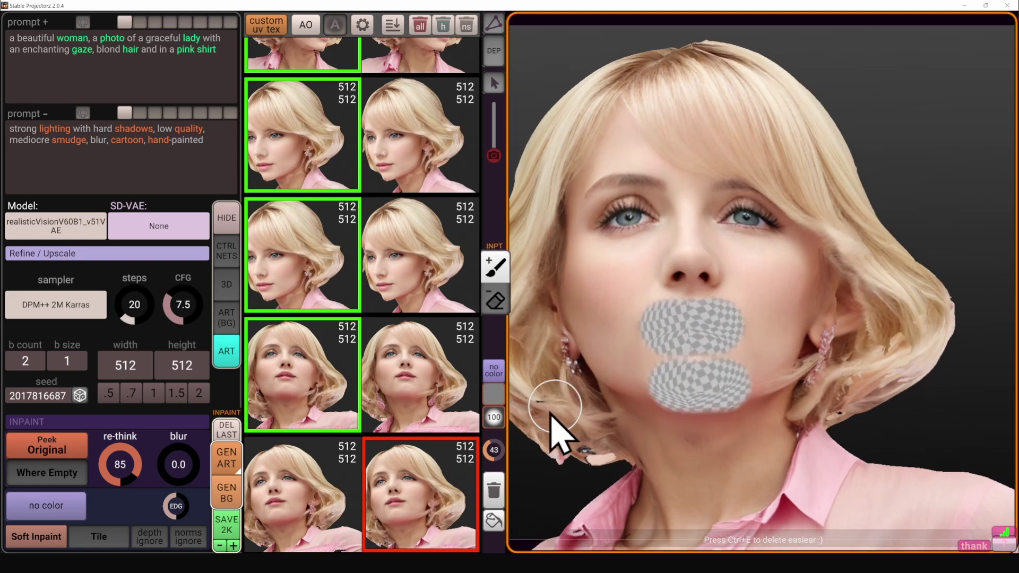
click(235, 457)
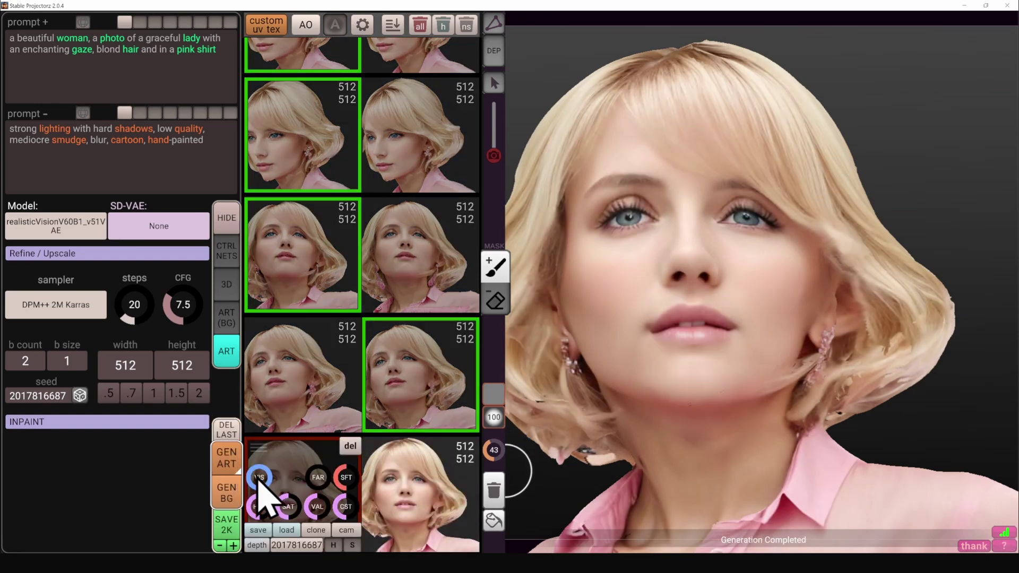
mouse_move(411, 518)
Clear the old mask and paint a new one along the hair seam from the crown down behind the ear.
middle_drag(736, 451, 771, 427)
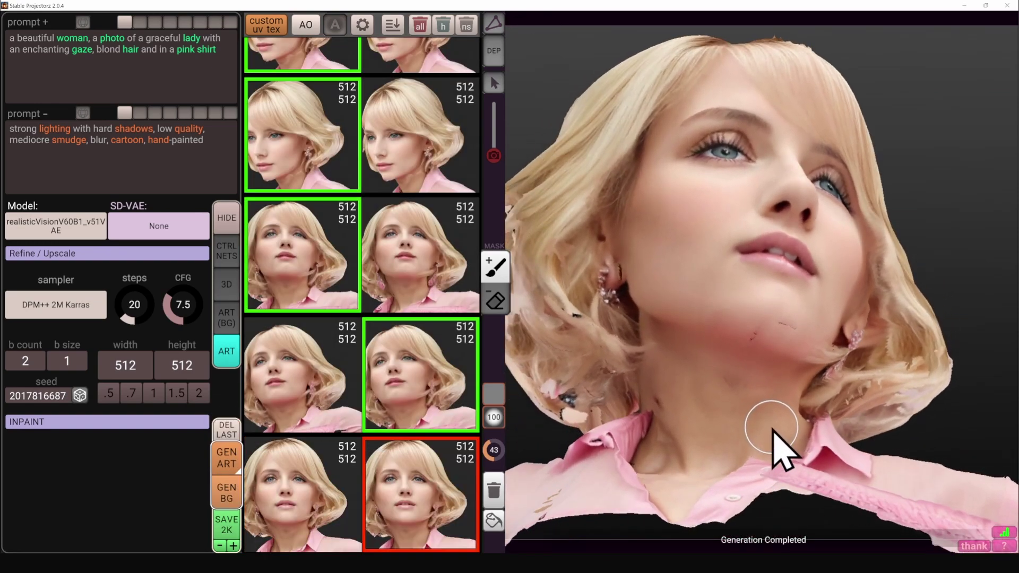
key(ctrl)
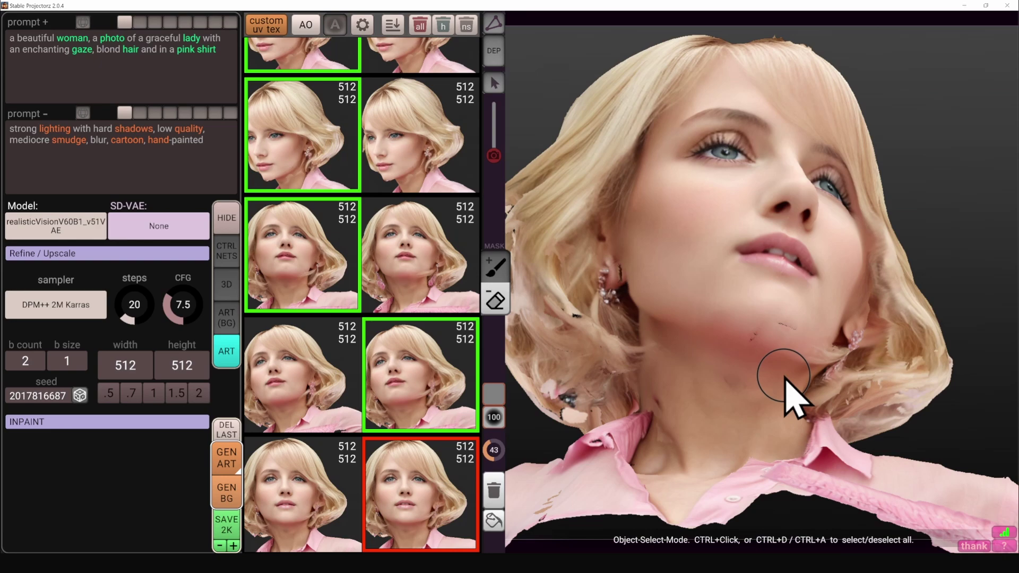
right_drag(671, 384, 610, 348)
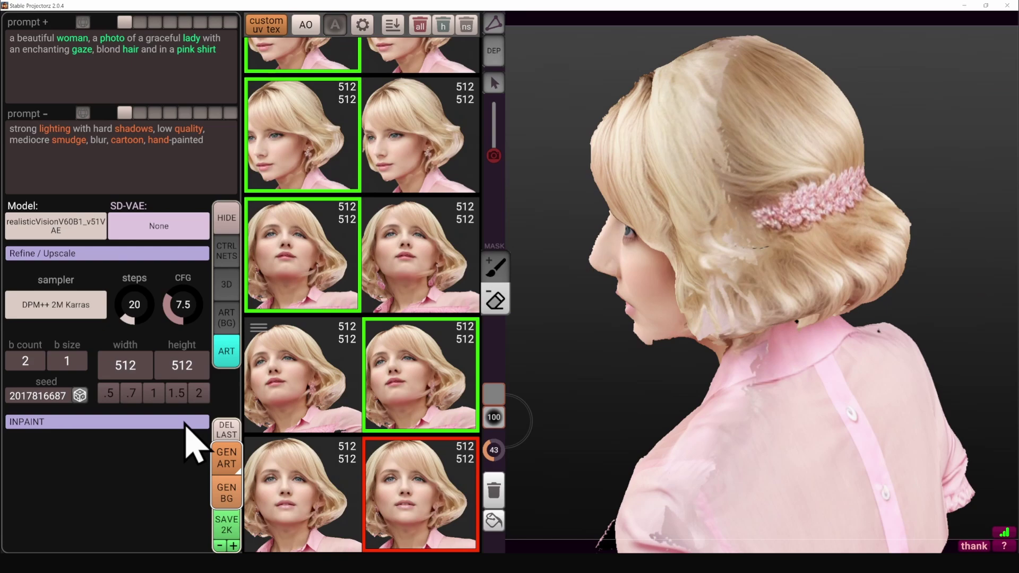
click(191, 422)
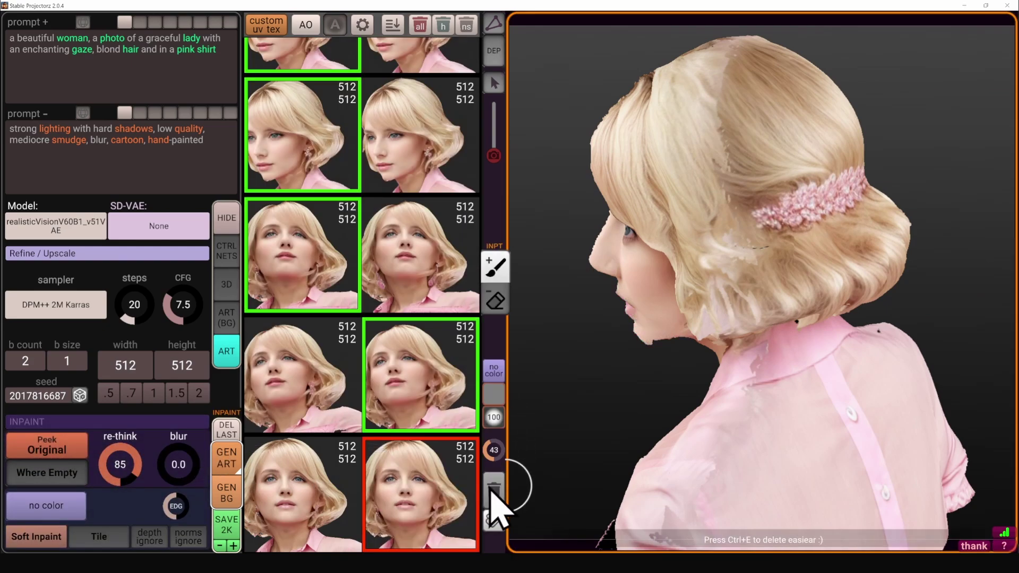
drag(736, 79, 725, 294)
Mask the shirt seam from the collar down the shoulder with a smaller brush and set re-think to 68.
right_drag(726, 294, 844, 302)
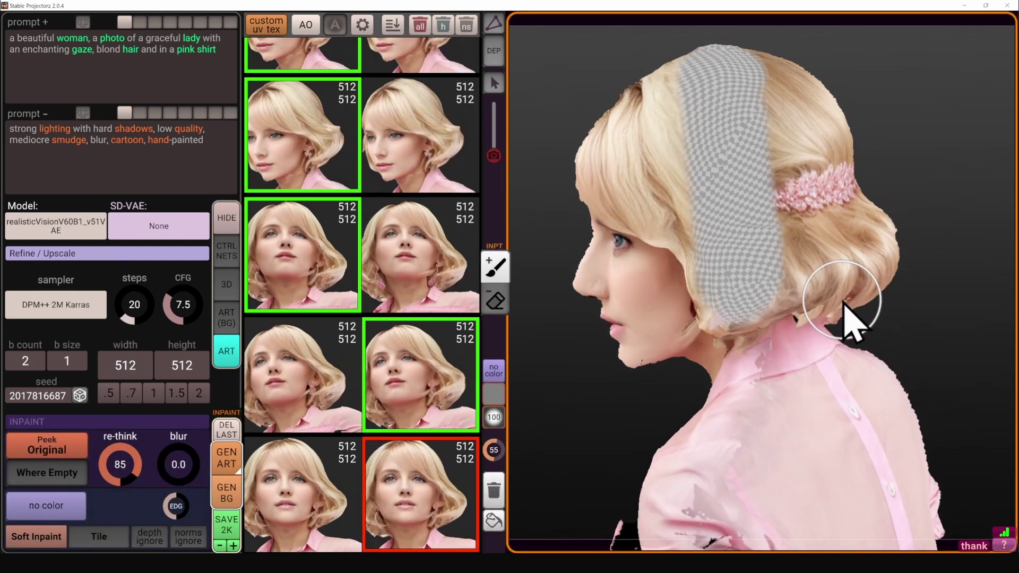
key(bracketleft)
key(bracketleft)
key(bracketleft)
drag(767, 349, 709, 514)
middle_drag(801, 458, 803, 419)
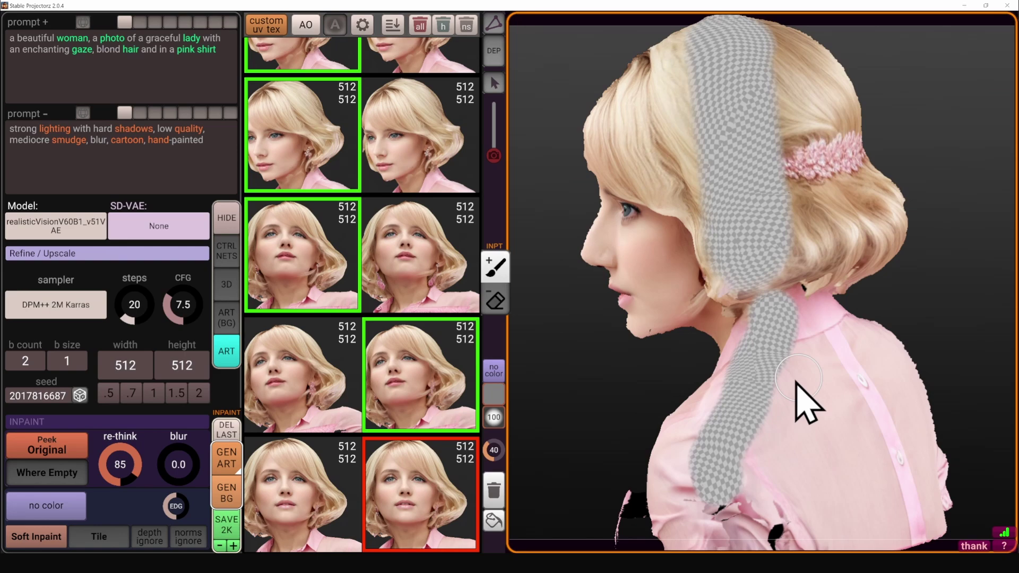
mouse_move(120, 466)
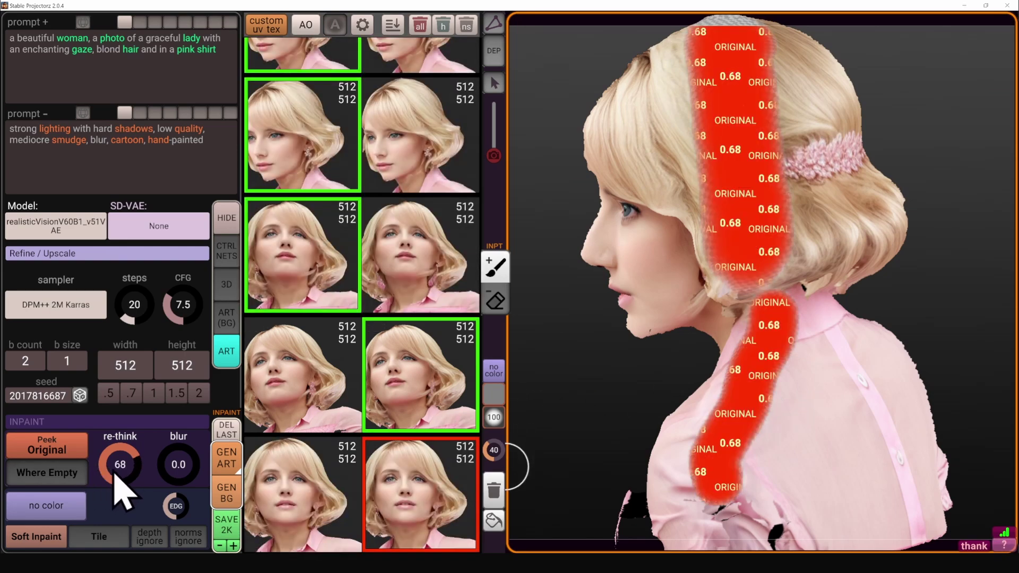
Generate new art for the masked hair and shirt seams and select the second result.
click(235, 458)
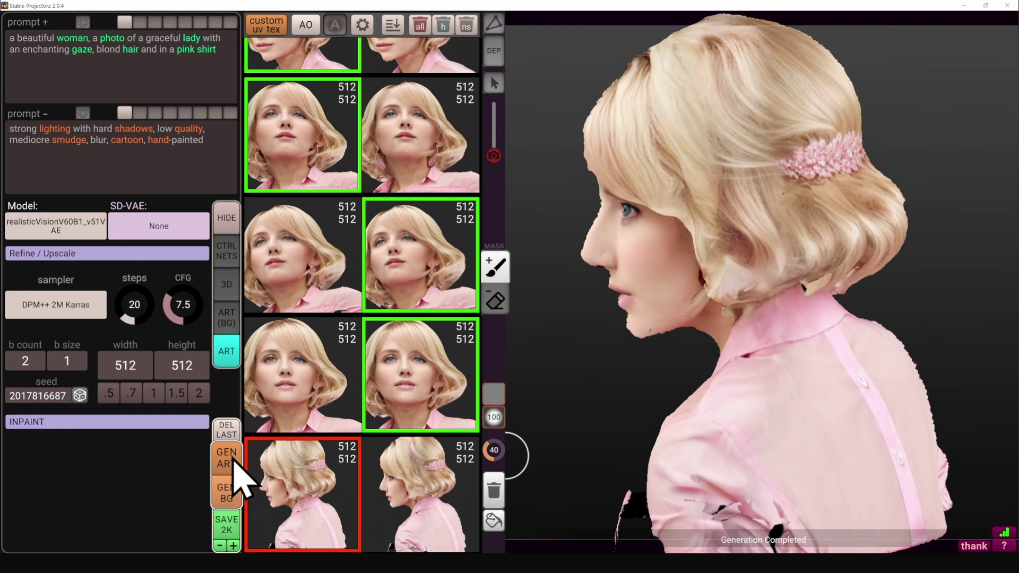
mouse_move(349, 491)
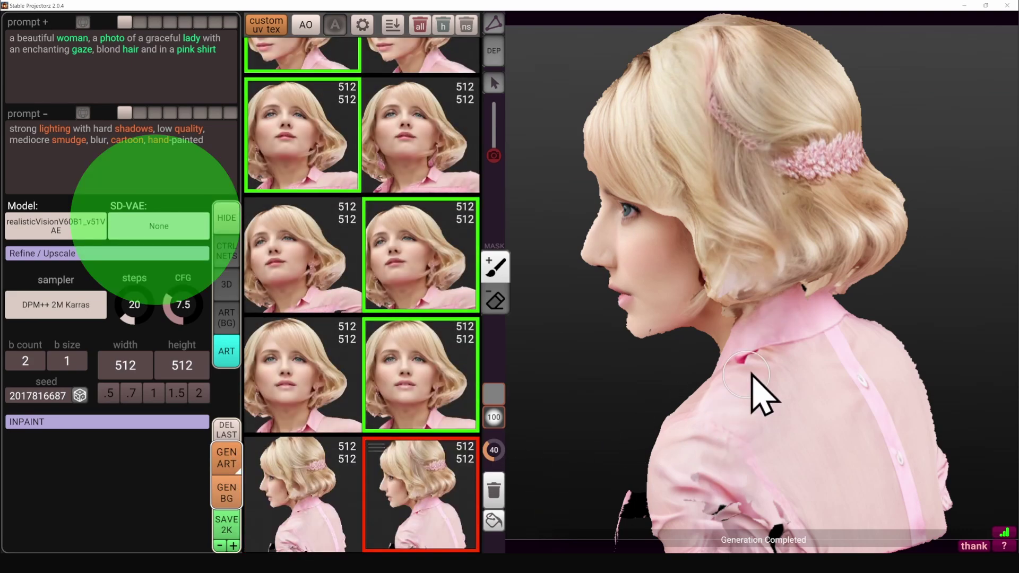
right_drag(735, 417, 785, 444)
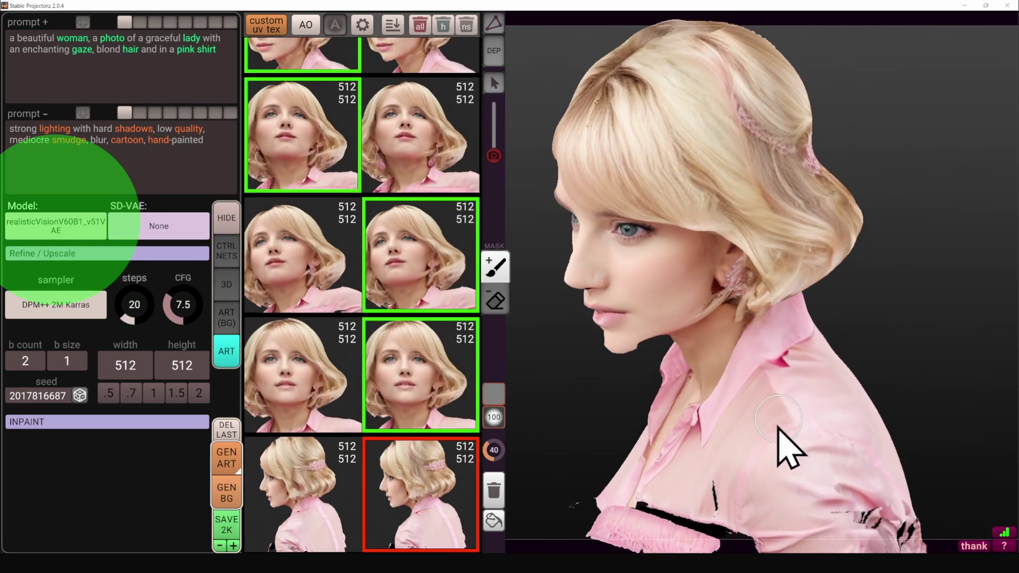
Clear the old mask and paint a new one over the shoulder seam and the small dark slit in the shirt.
scroll(842, 482, up, 6)
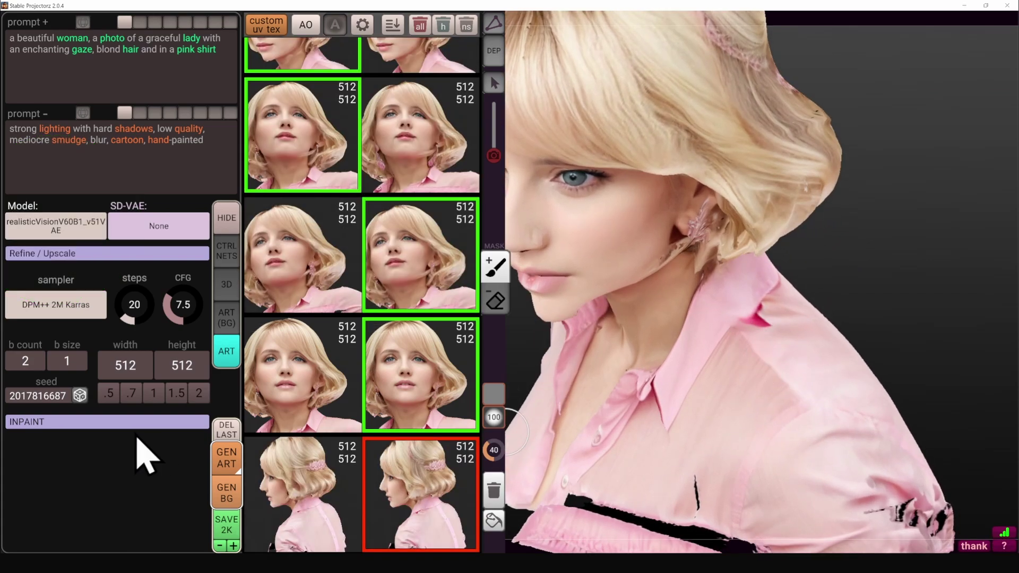
click(130, 422)
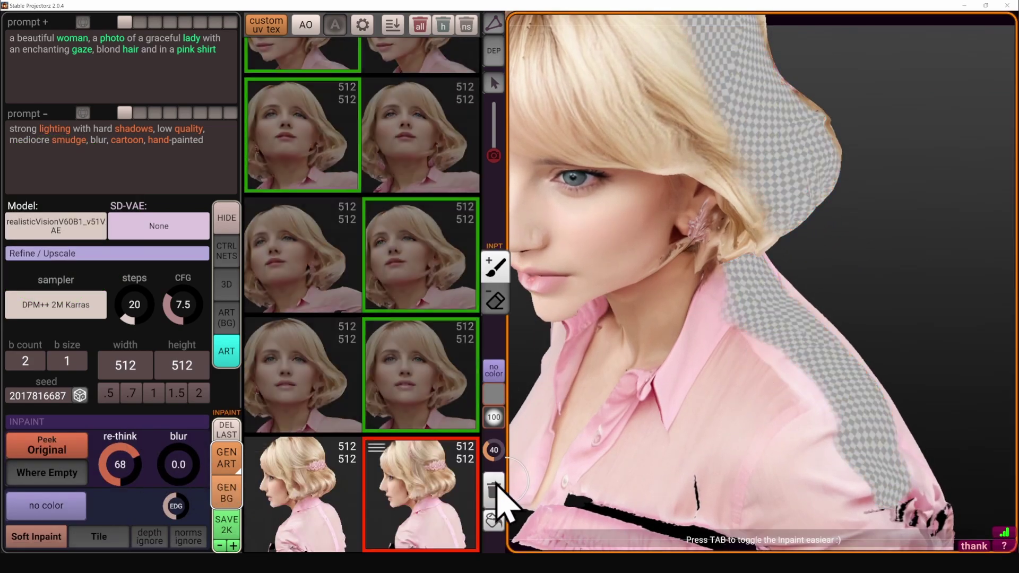
click(499, 489)
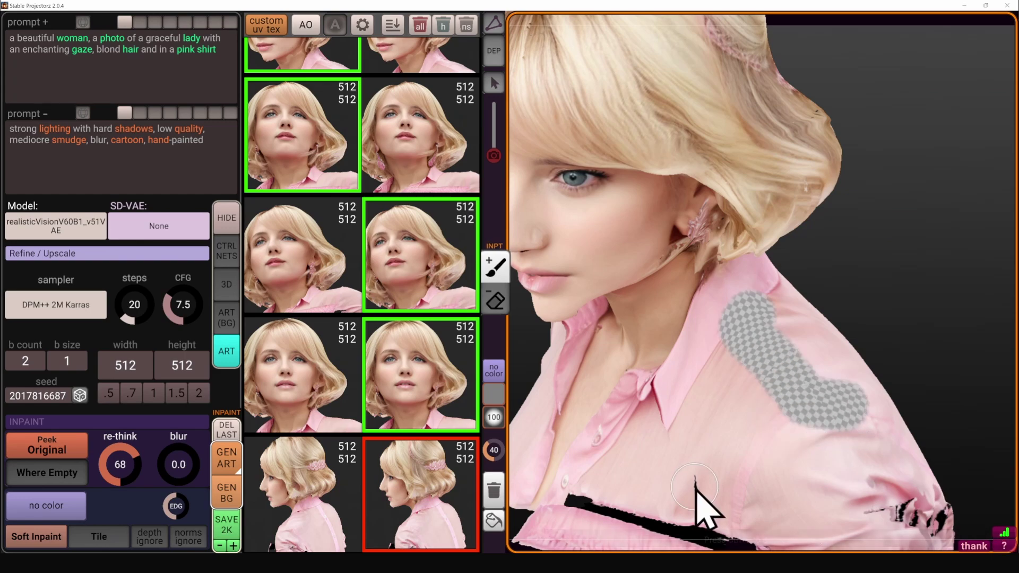
drag(694, 487, 696, 498)
Generate new art for the masked shirt areas and select the second result.
click(228, 462)
click(228, 461)
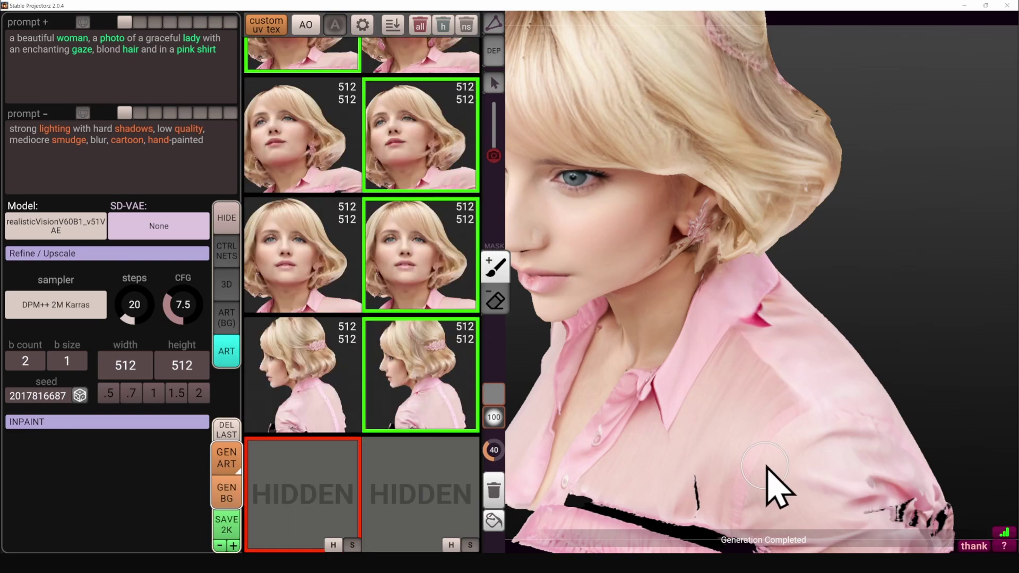
scroll(795, 423, down, 3)
right_drag(644, 417, 664, 411)
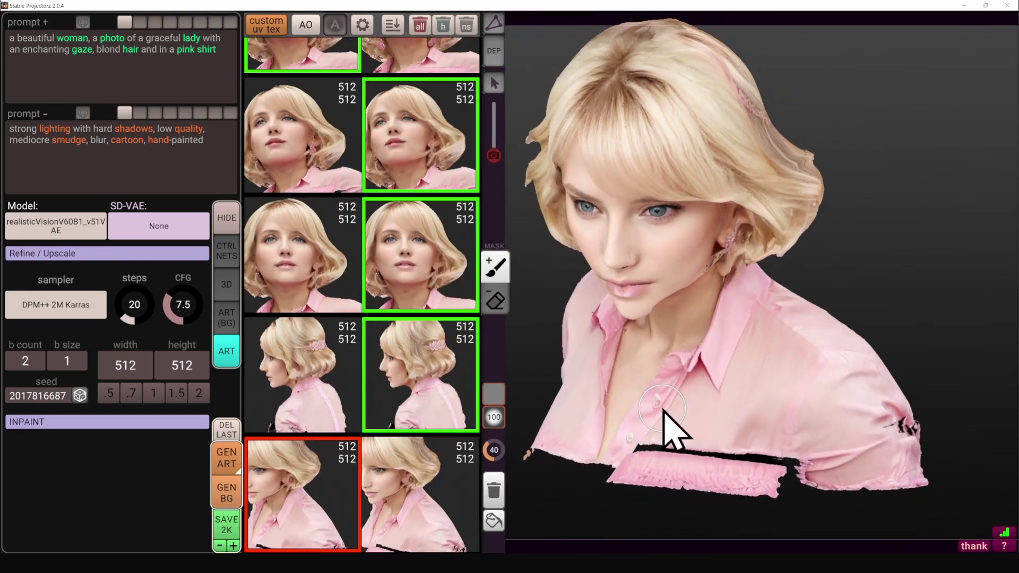
click(439, 528)
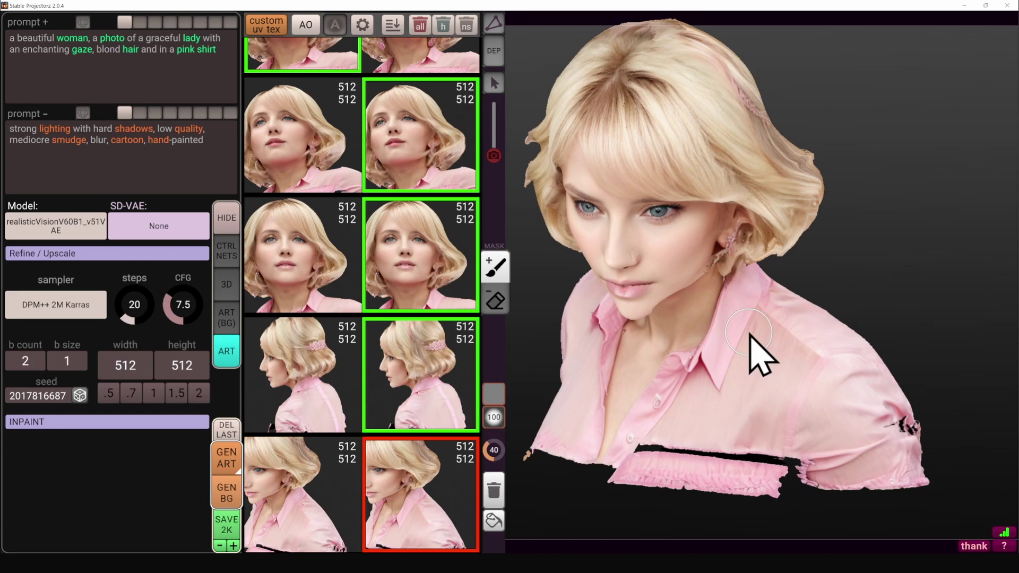
Mask the hair and shirt seams on the bust's opposite side, generate new art with re-think at 68 and select the first result.
right_drag(757, 353, 863, 352)
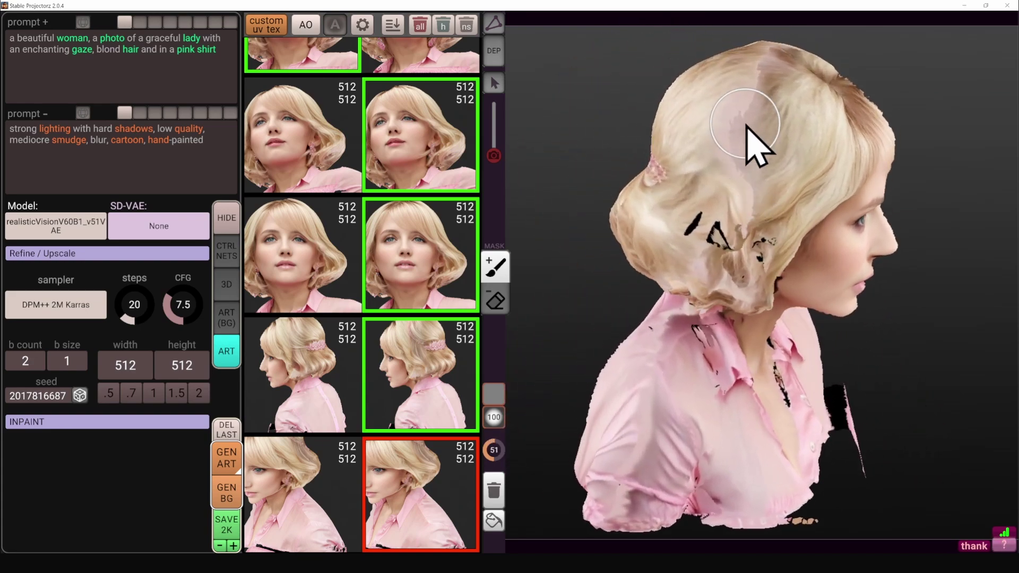
click(142, 422)
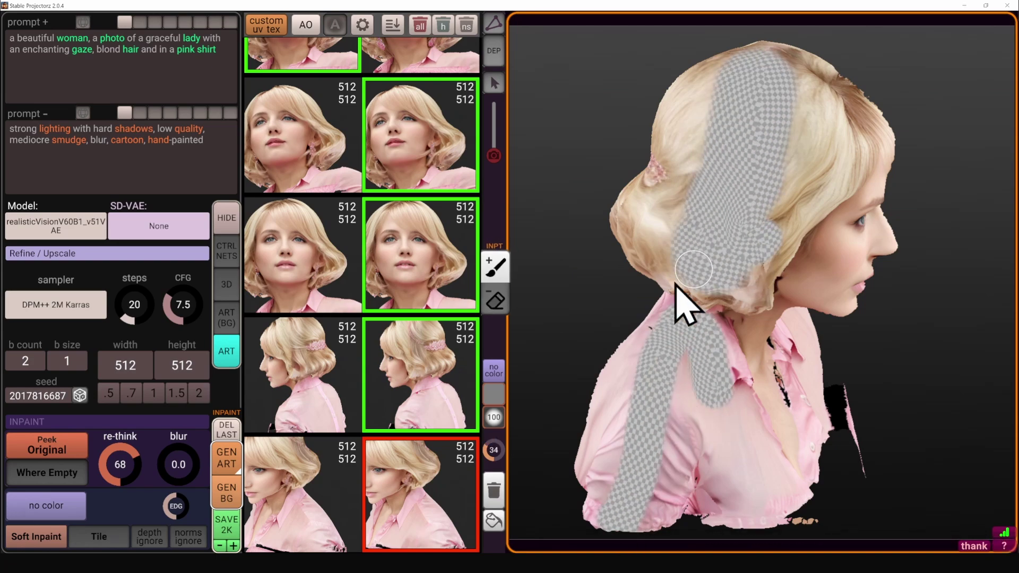
mouse_move(123, 470)
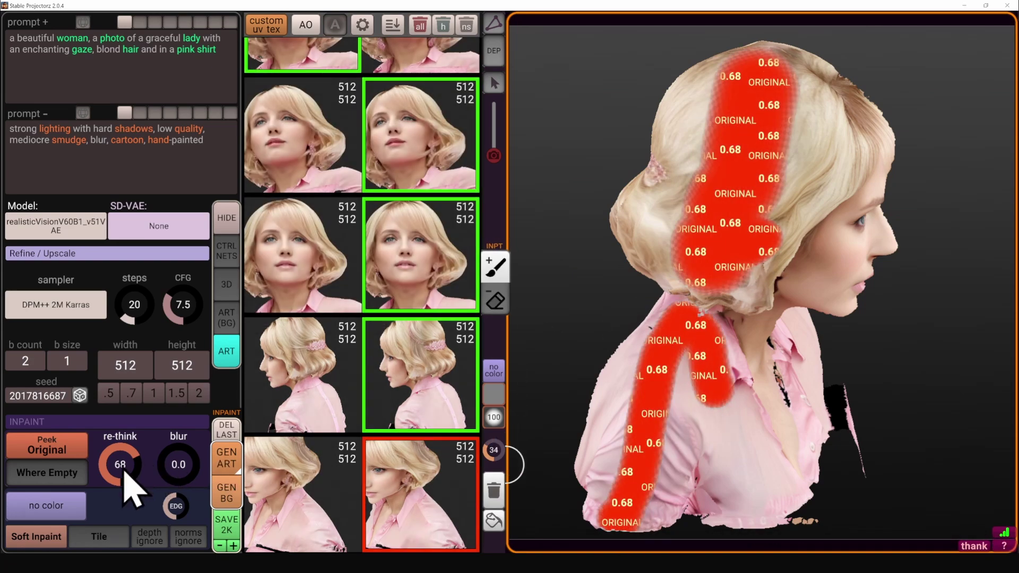
click(227, 457)
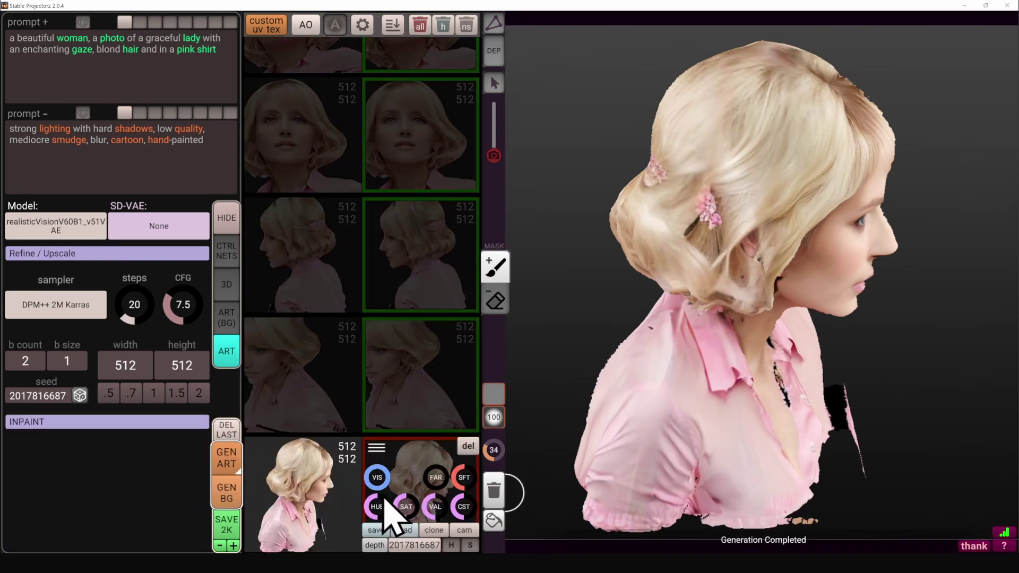
alt+drag(629, 469, 622, 348)
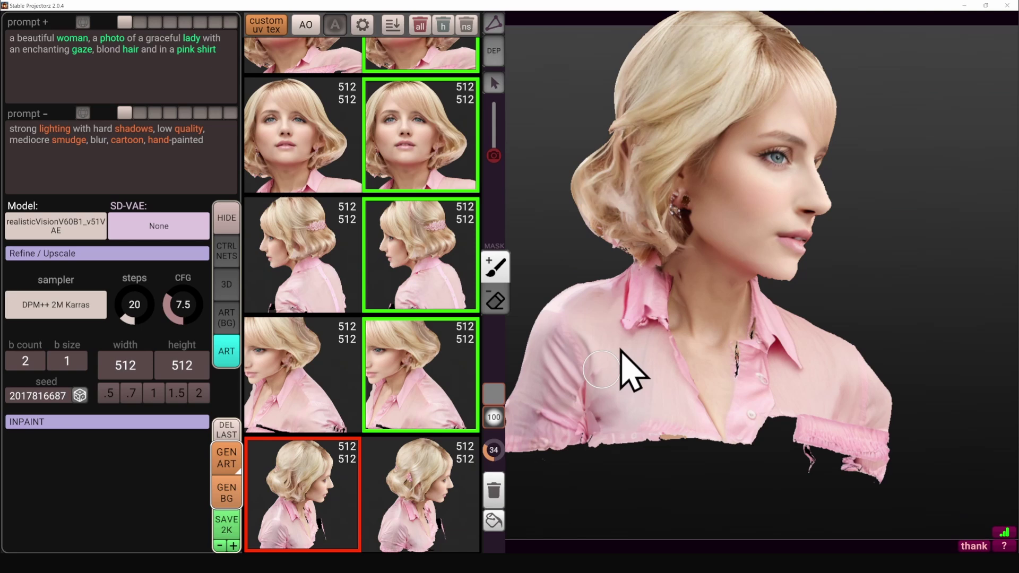
With re-think set to 80, mask only the ear, neck and collar edge, generate new art and select the second result.
alt+right_drag(621, 348, 705, 182)
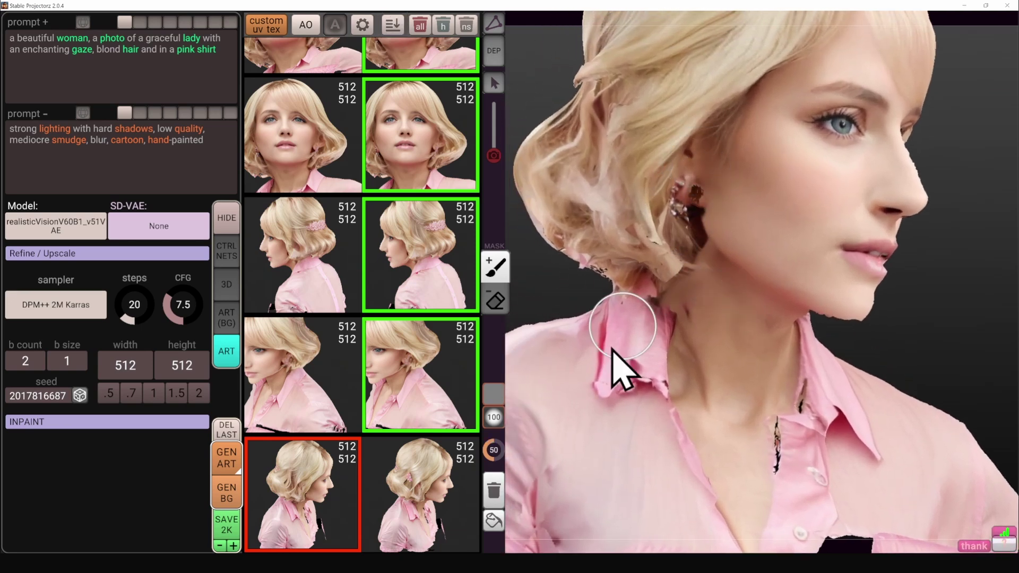
key(Tab)
click(498, 487)
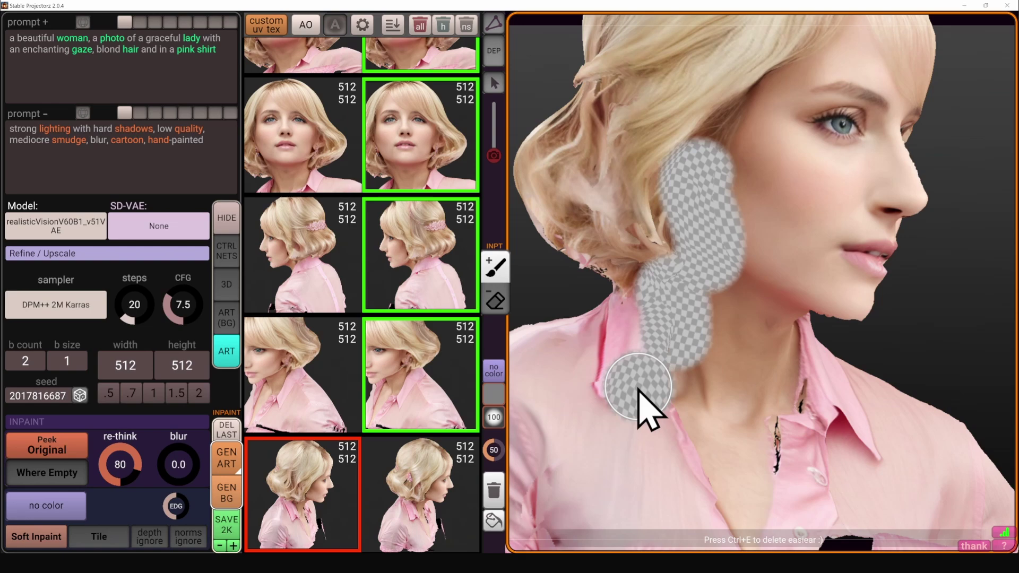
mouse_move(310, 520)
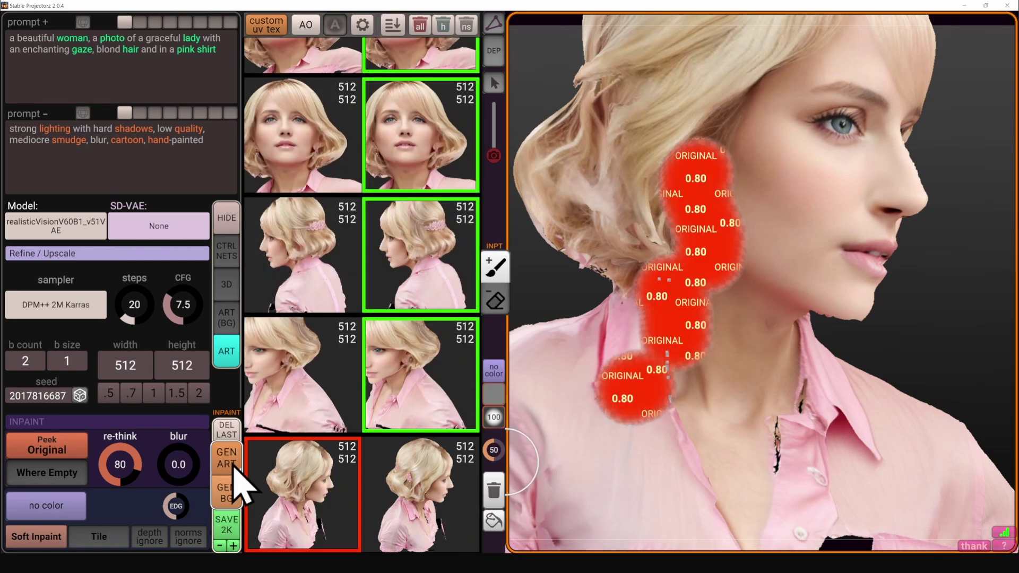
click(234, 466)
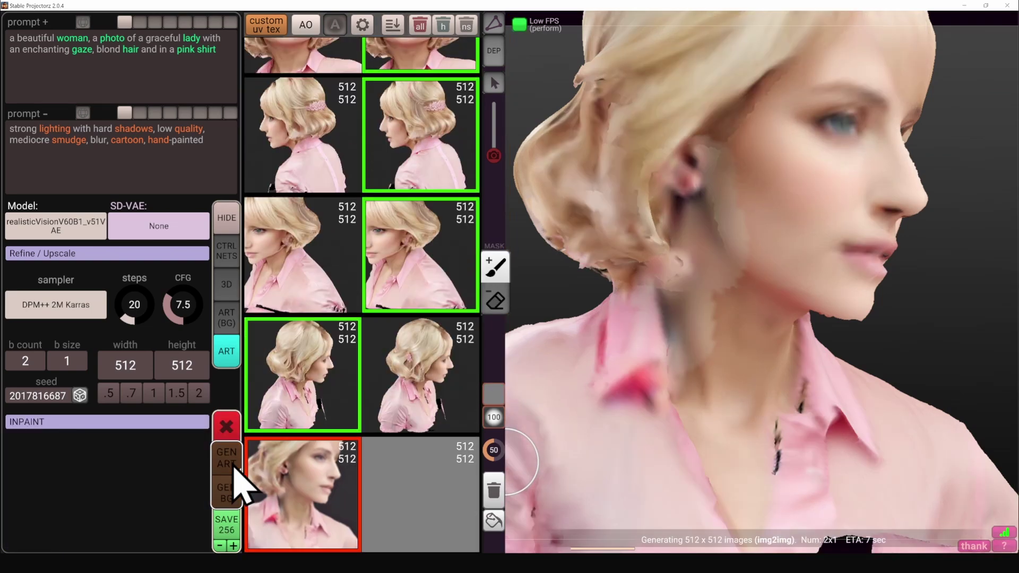
mouse_move(410, 517)
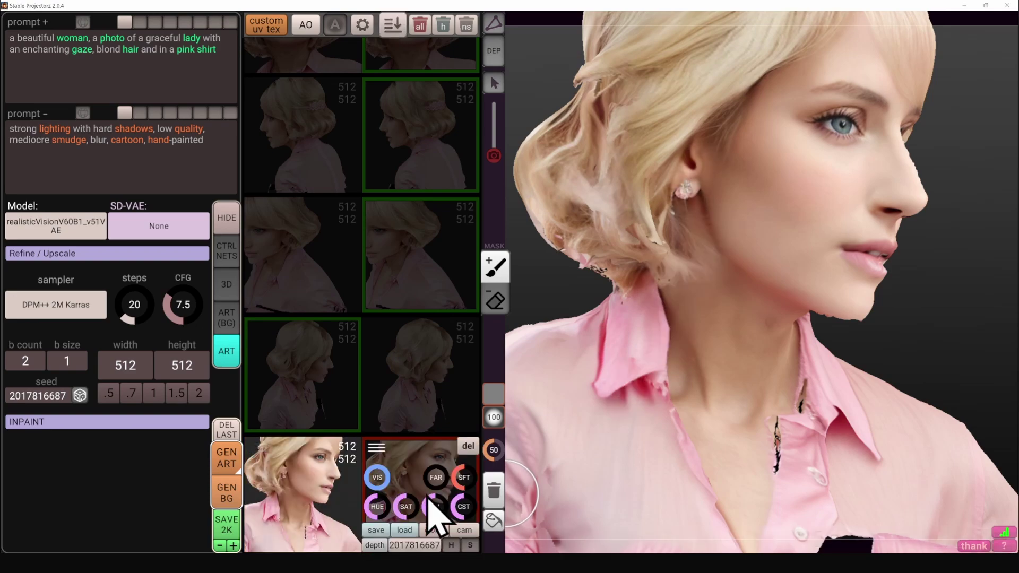
Examine the face, chin, ear and collar from several angles for remaining texture flaws.
scroll(763, 347, down, 3)
alt+drag(828, 353, 758, 342)
scroll(671, 320, up, 5)
right_drag(759, 345, 709, 366)
alt+drag(709, 365, 695, 345)
scroll(692, 232, down, 3)
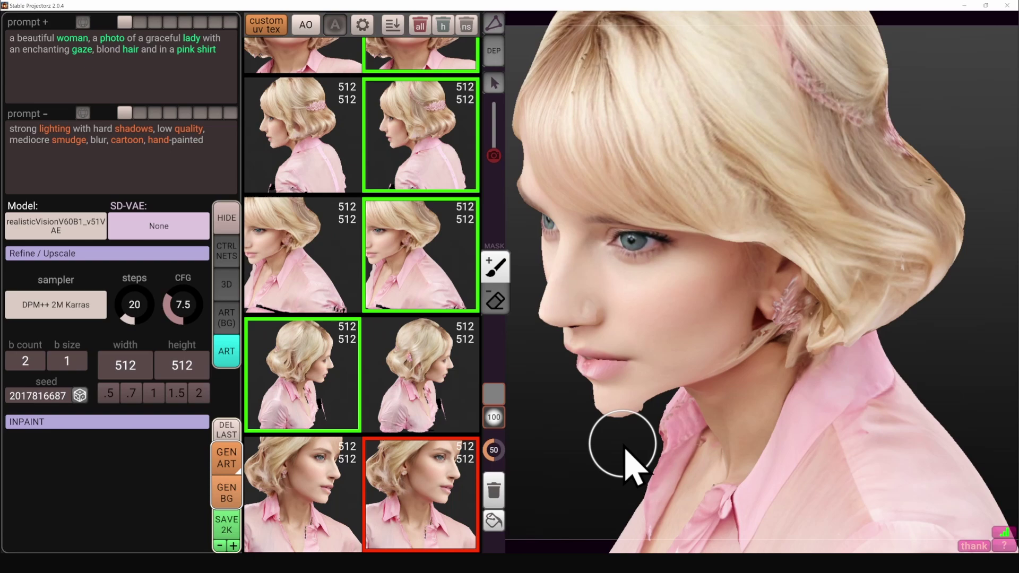
scroll(625, 446, up, 3)
middle_drag(626, 446, 710, 352)
right_drag(712, 355, 731, 348)
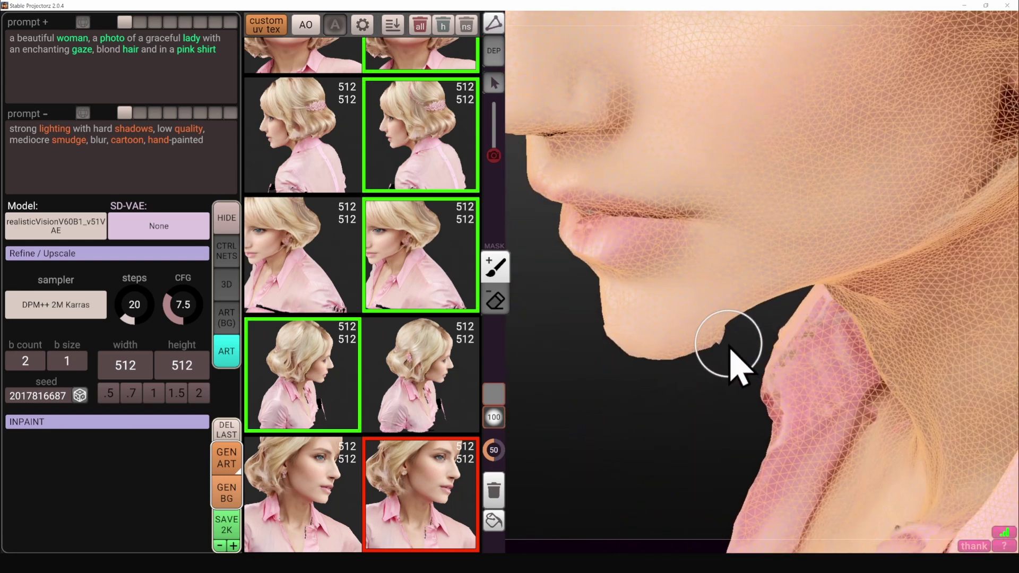
scroll(685, 371, down, 5)
alt+drag(671, 366, 771, 312)
right_drag(780, 329, 626, 369)
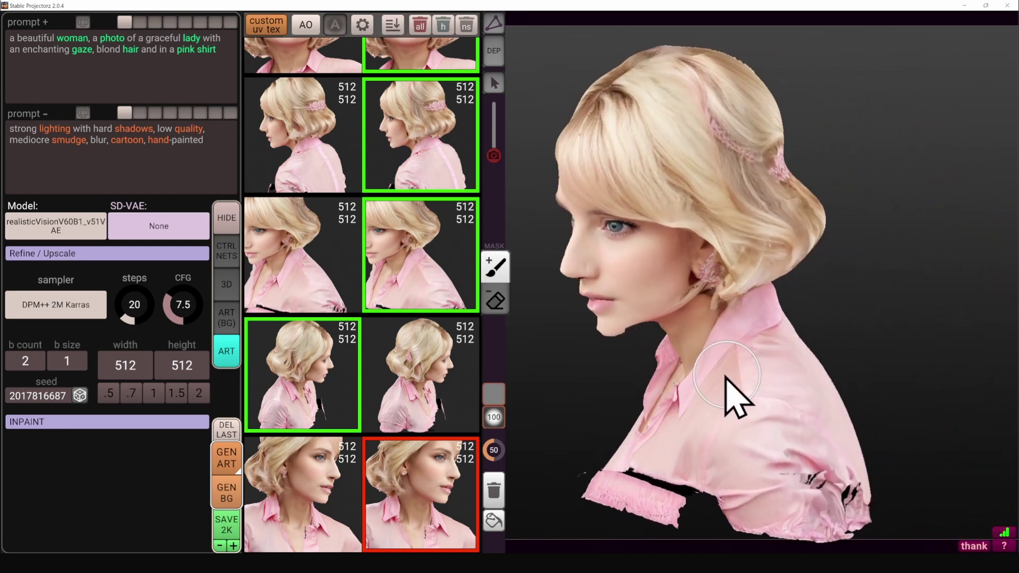
Mask the pink-tinted hair strip from the crown to behind the ear with a size 65 brush and generate new art.
key(Tab)
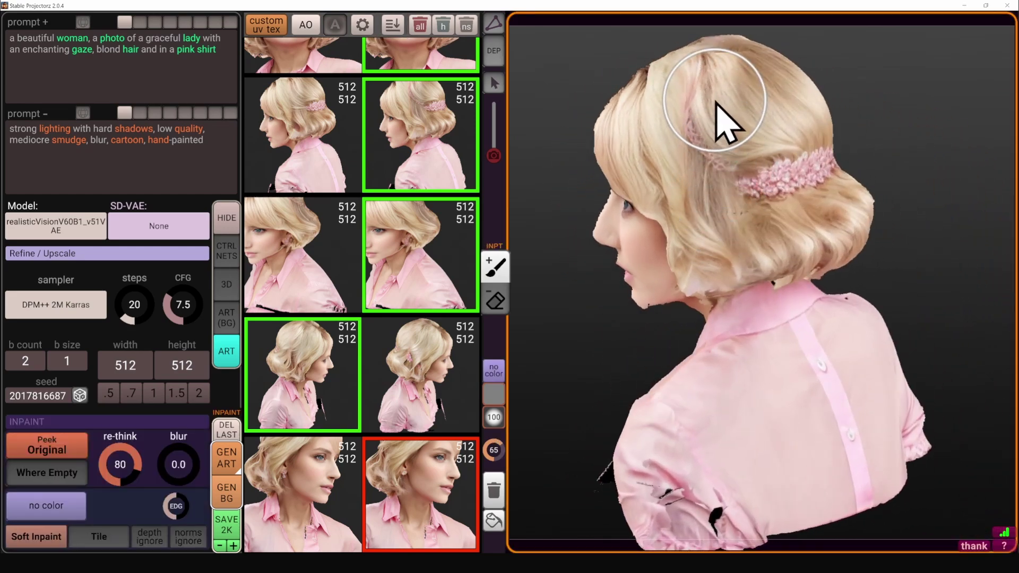
scroll(754, 237, up, 2)
right_drag(762, 256, 768, 371)
scroll(787, 356, up, 2)
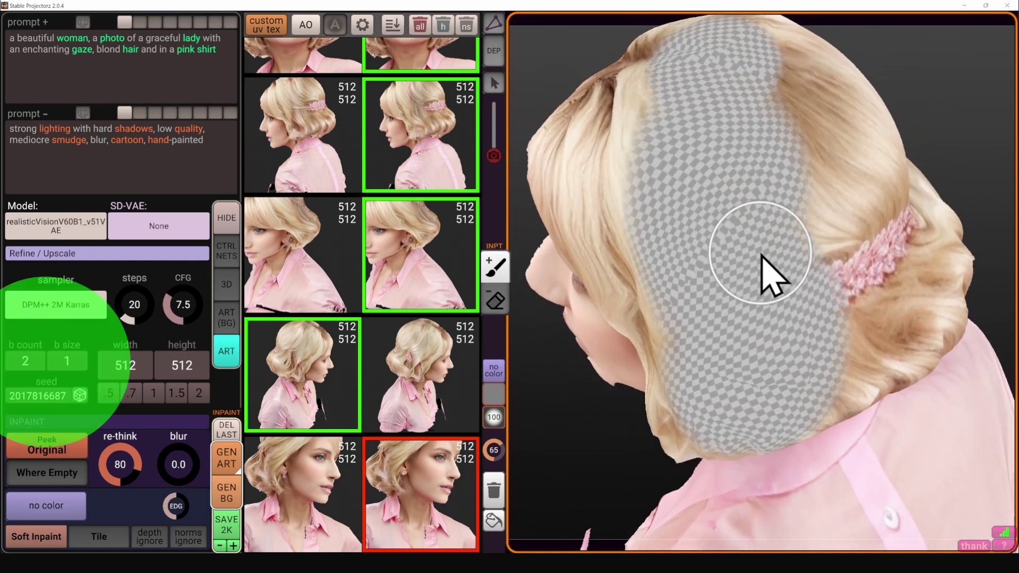
click(231, 457)
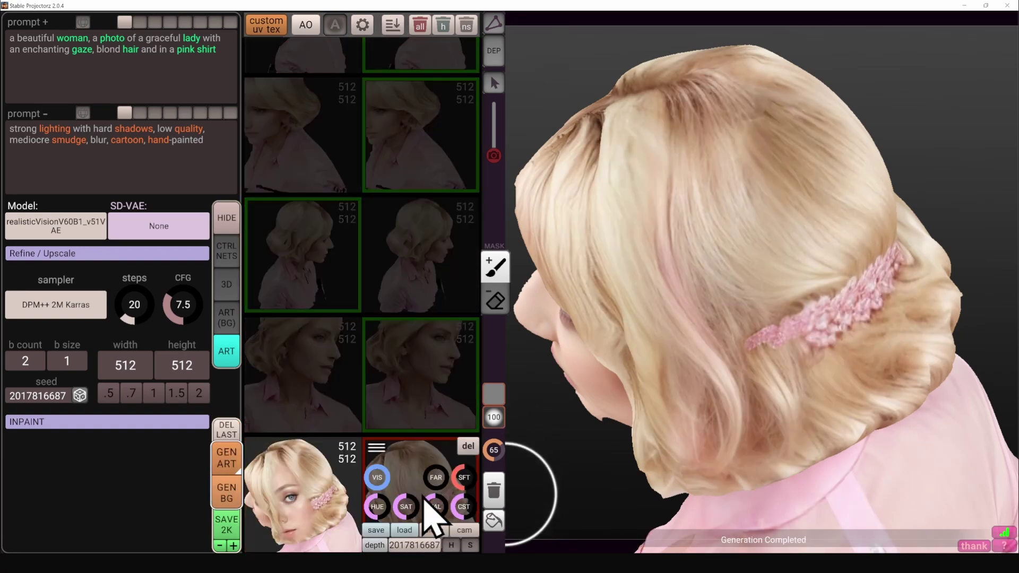
Hide and show the newest hair generation to compare it with the previous texture on the bust.
scroll(666, 462, down, 3)
key(h)
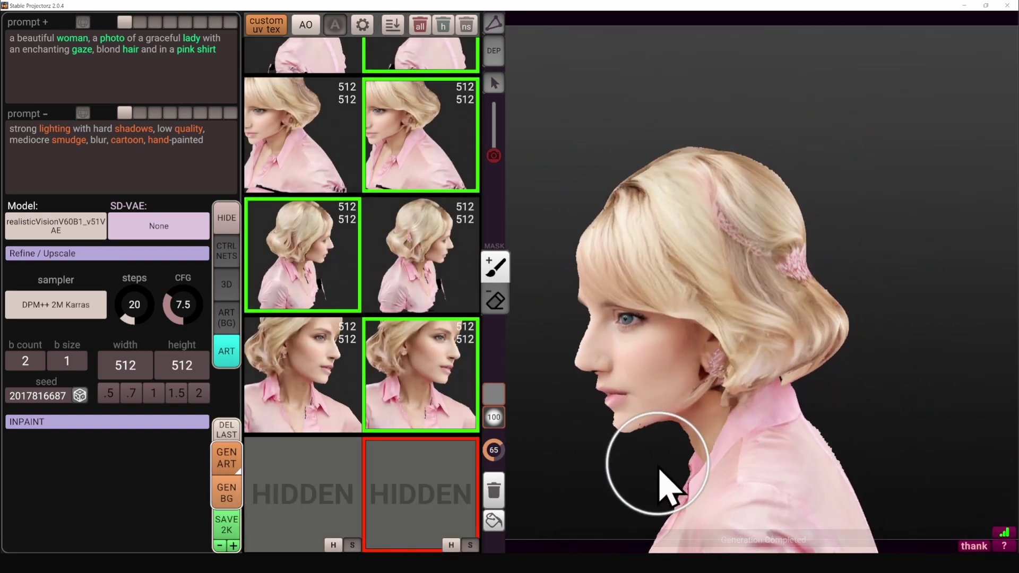
key(h)
alt+drag(605, 459, 722, 437)
scroll(713, 470, up, 3)
right_drag(713, 471, 654, 435)
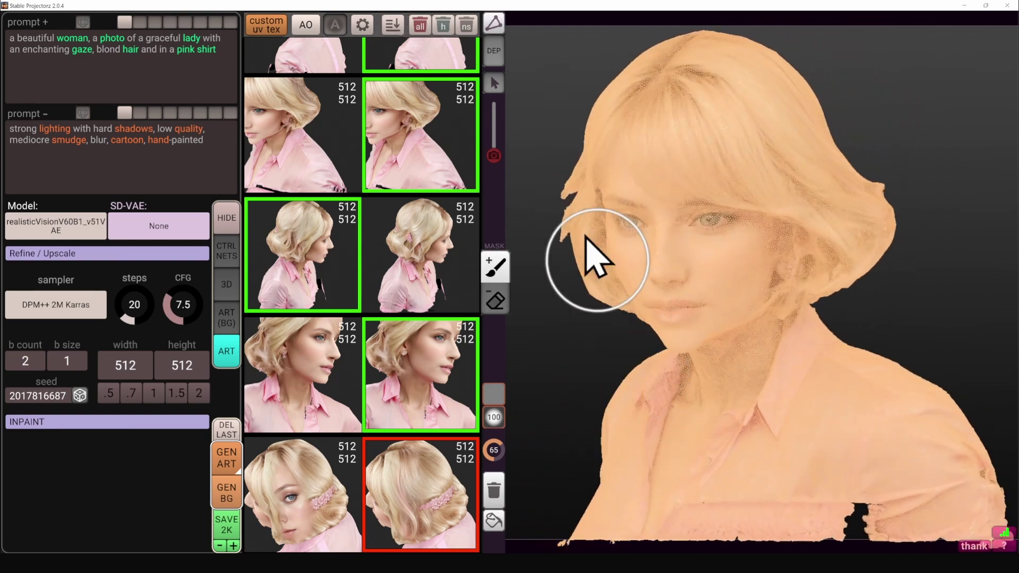
Merge all generated images into a single 4096 texture.
click(388, 26)
click(591, 274)
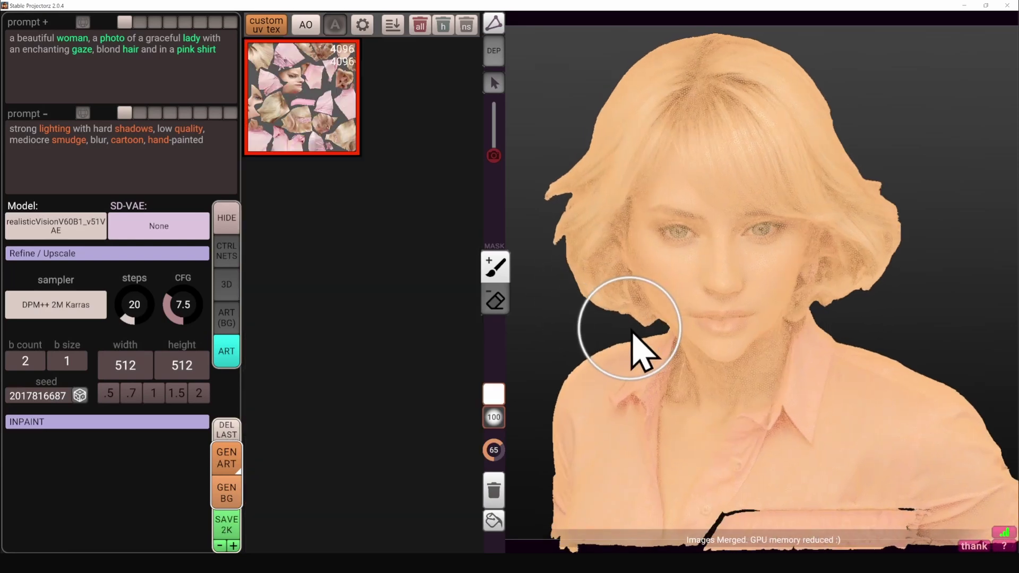
middle_drag(772, 362, 756, 356)
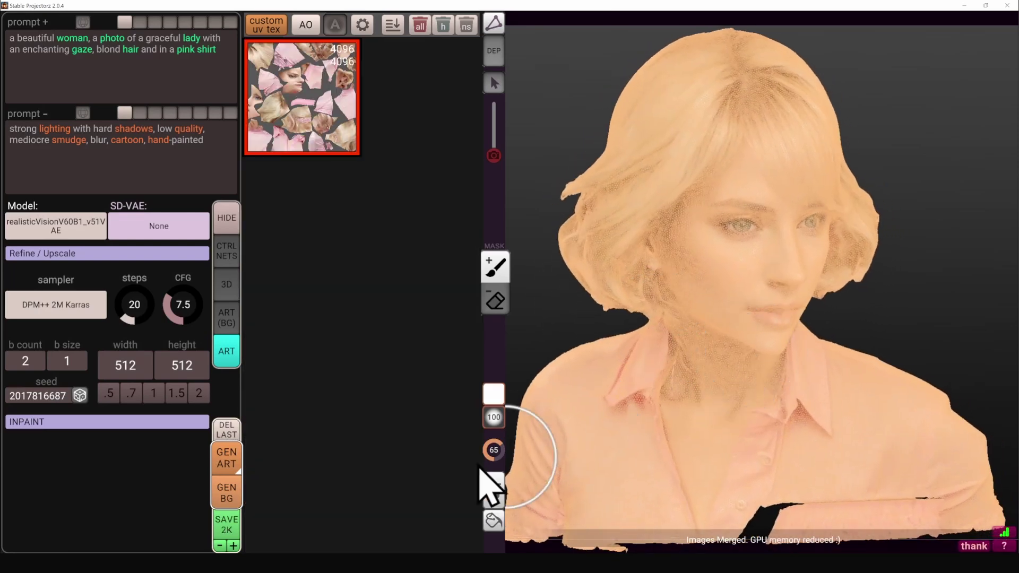
Raise the save resolution to 4K and export the texture as Tex_StableProjectorz.png in the temp4 folder.
click(233, 547)
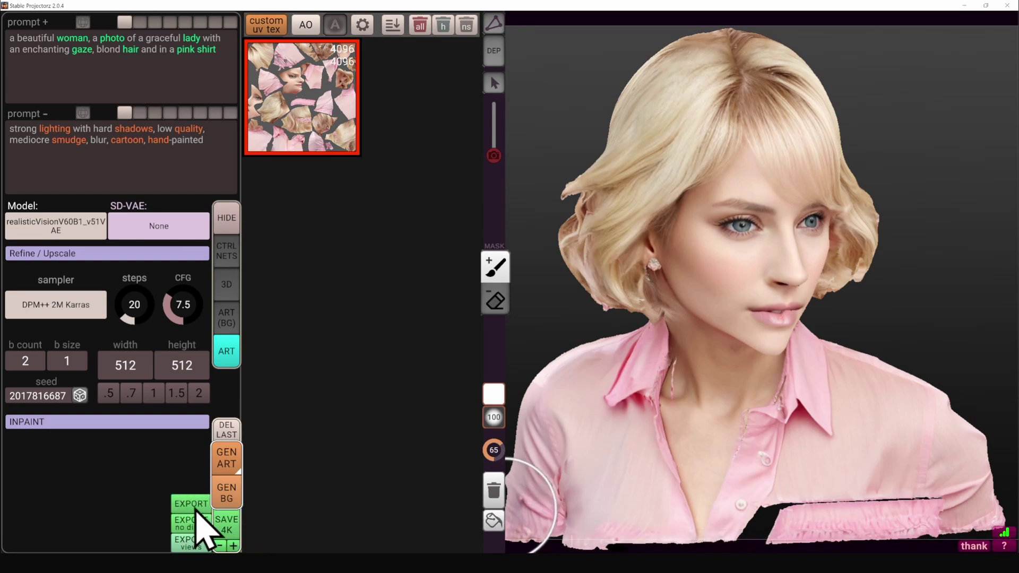
click(195, 507)
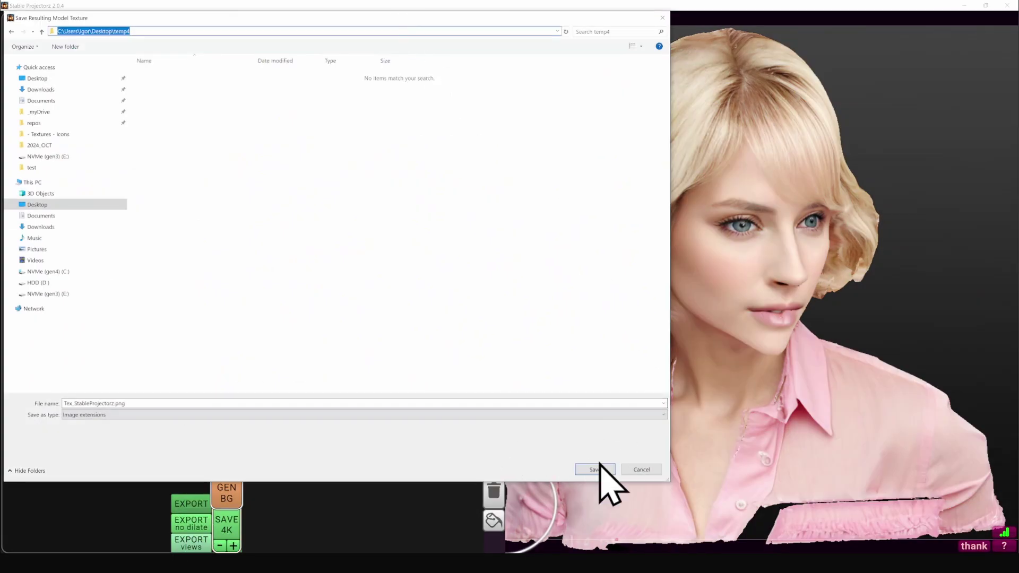
click(594, 469)
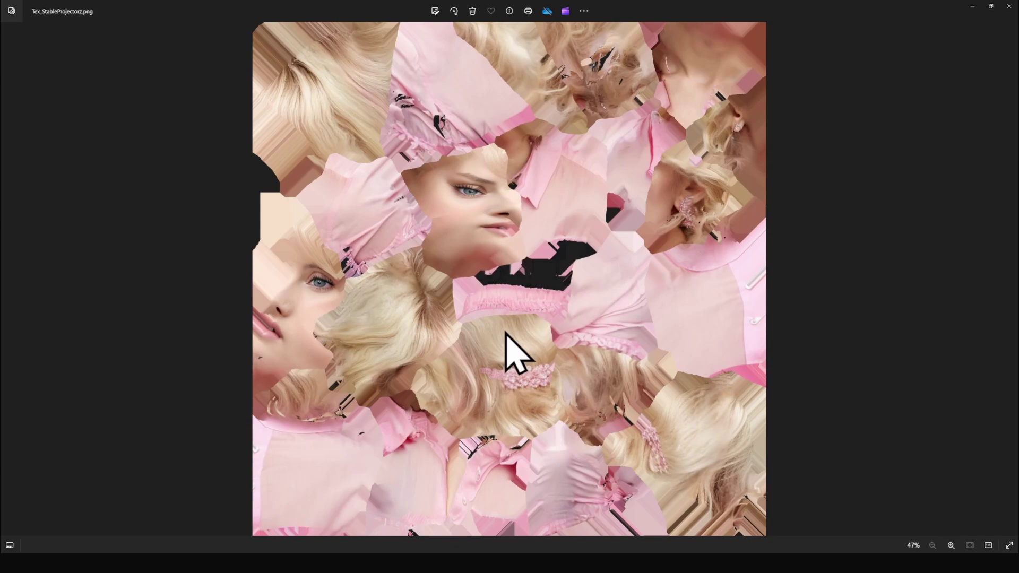
Examine the exported texture up close in the photo viewer and close the image.
double_click(494, 431)
drag(452, 426, 458, 472)
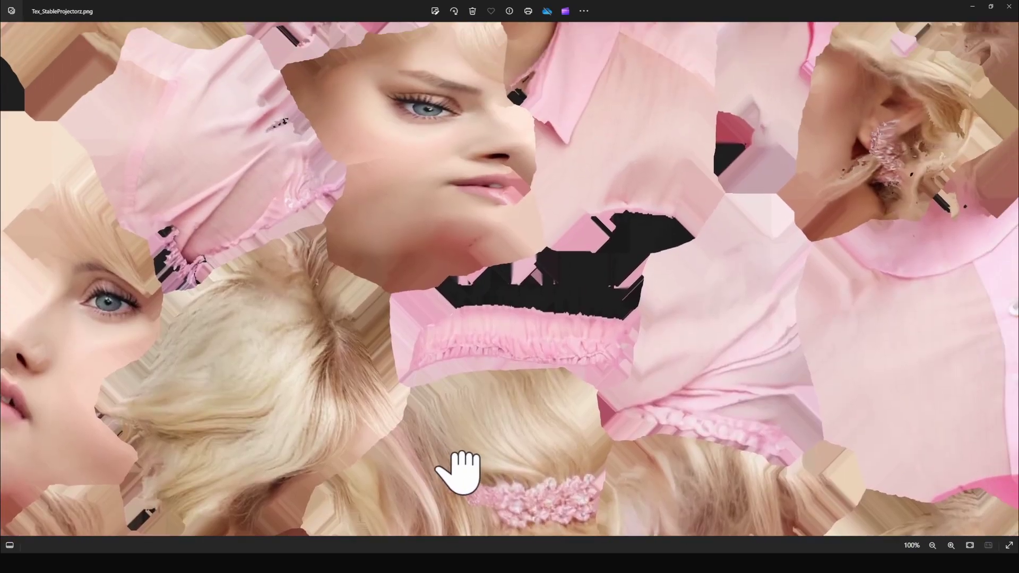
scroll(560, 314, down, 3)
click(1012, 22)
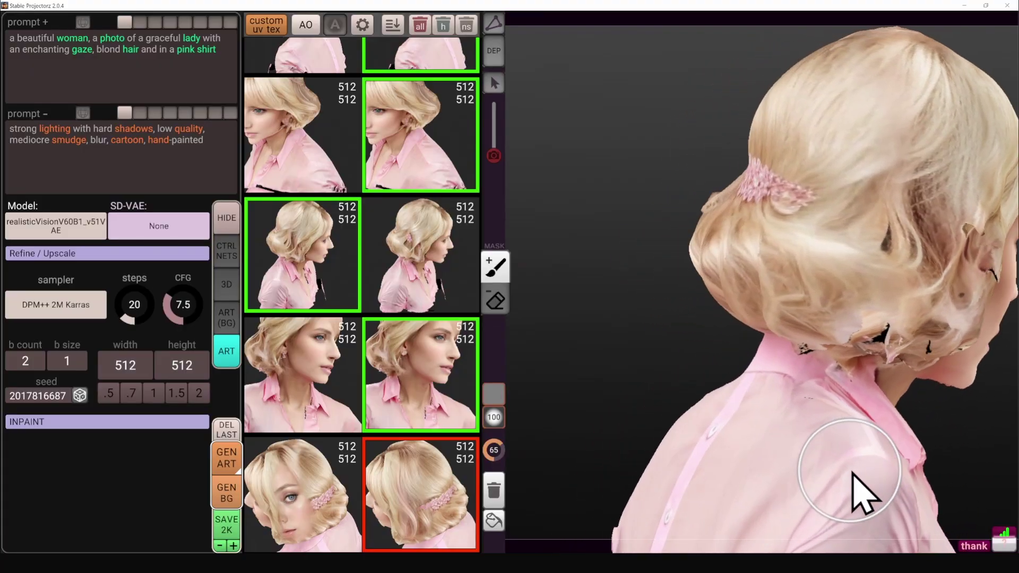
alt+drag(852, 473, 686, 408)
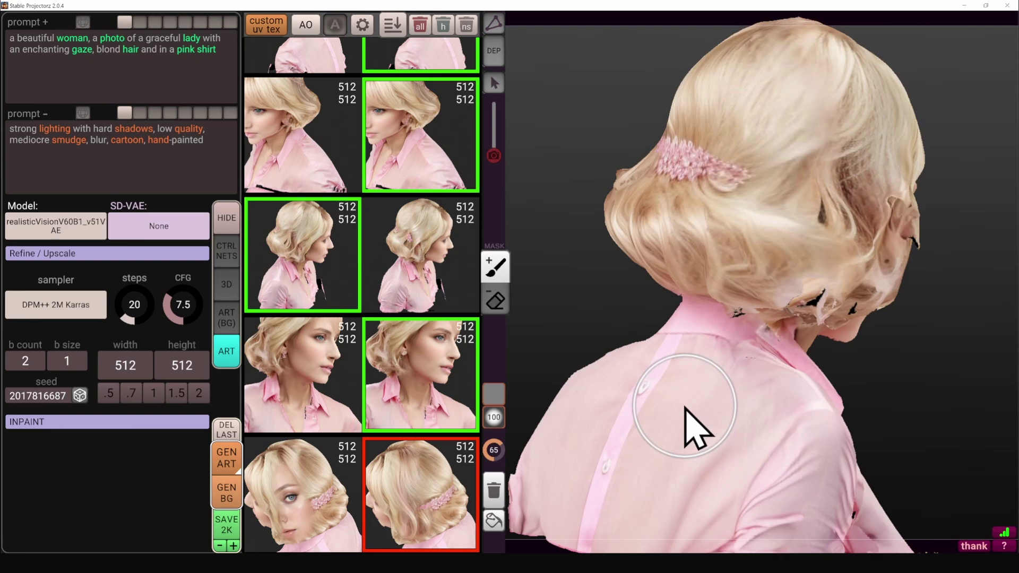
scroll(669, 420, down, 2)
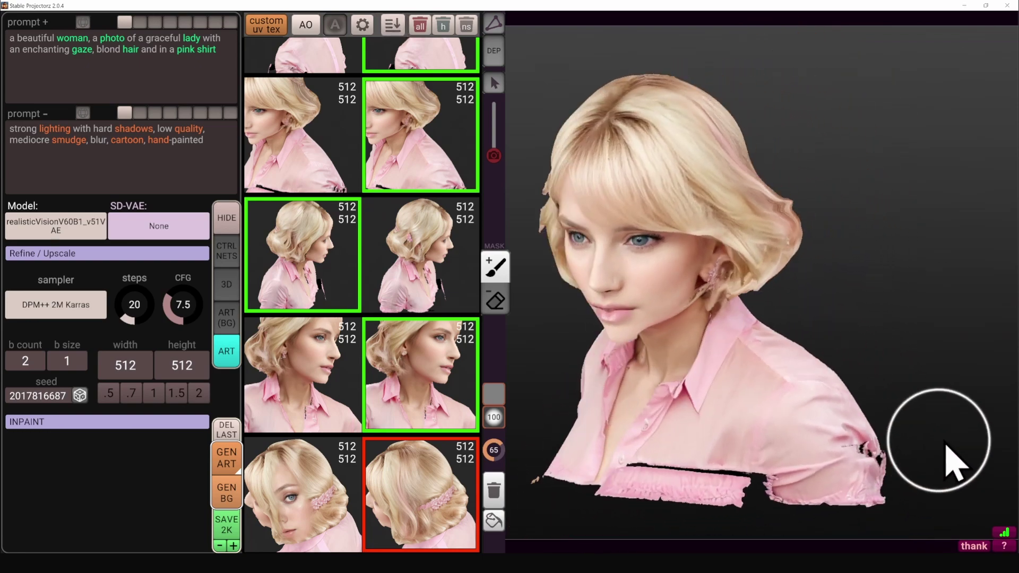
scroll(745, 420, up, 2)
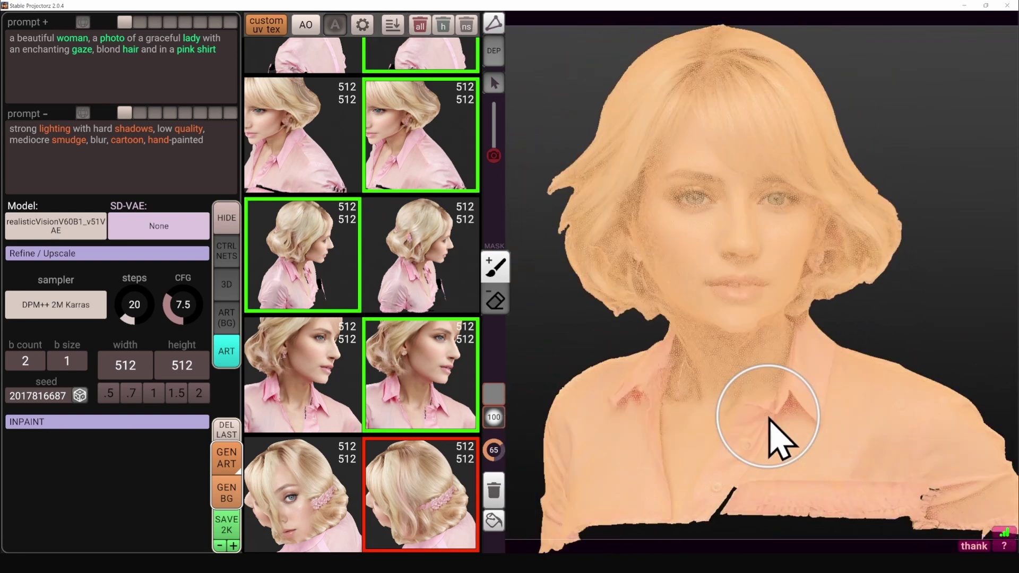
right_drag(815, 423, 695, 425)
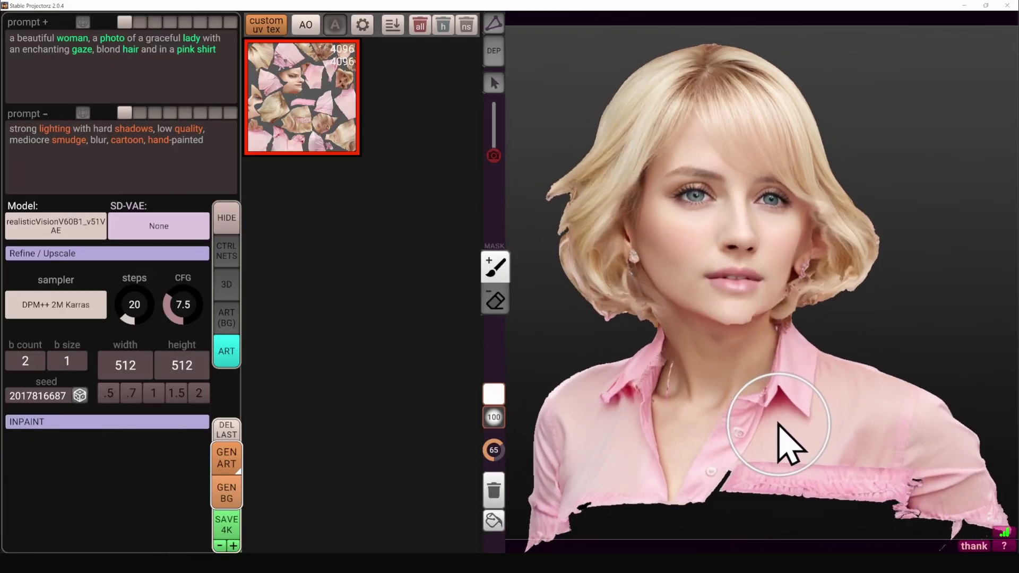
right_drag(733, 417, 749, 454)
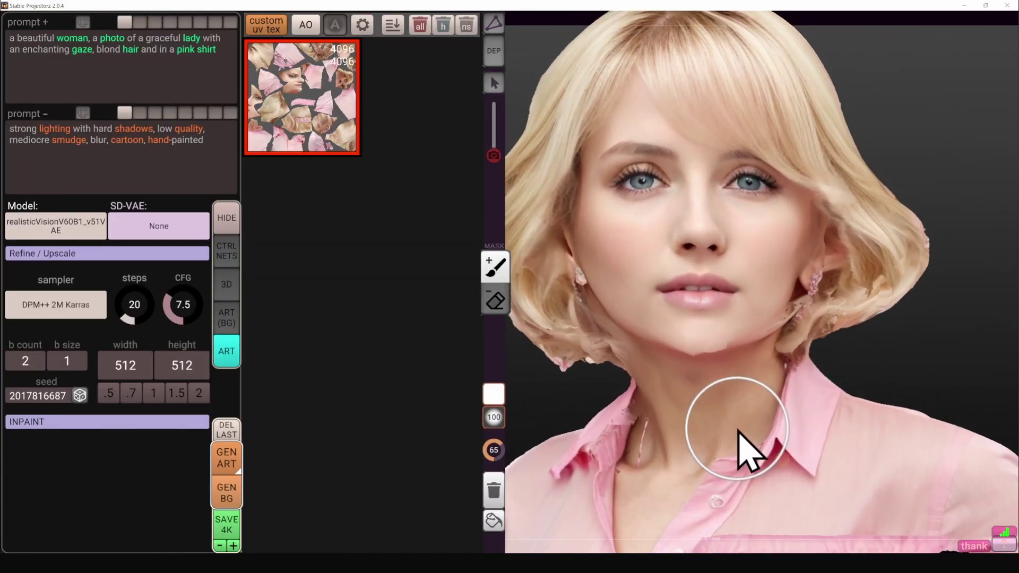